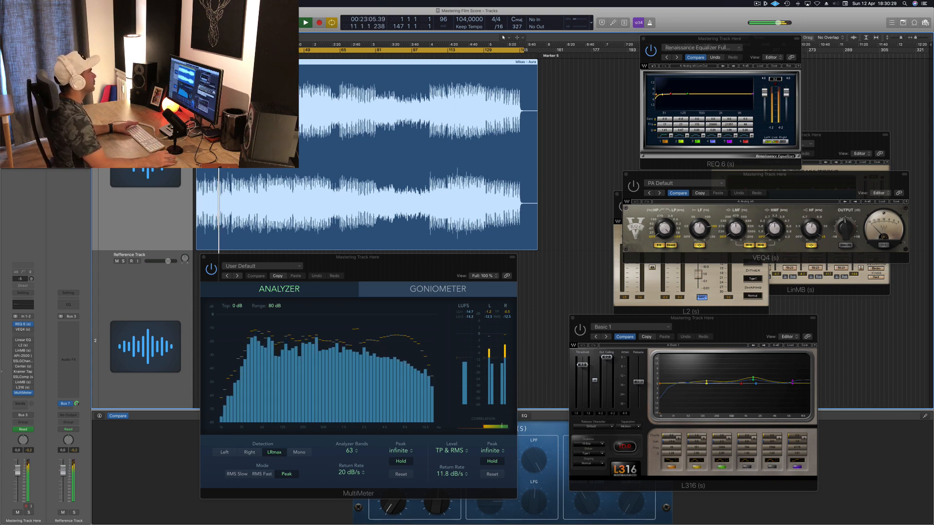
# Step: Audition the mastering track by jumping playback between its markers and sections, and stop at the later loud passage
pyautogui.hotkey('alt', '.')
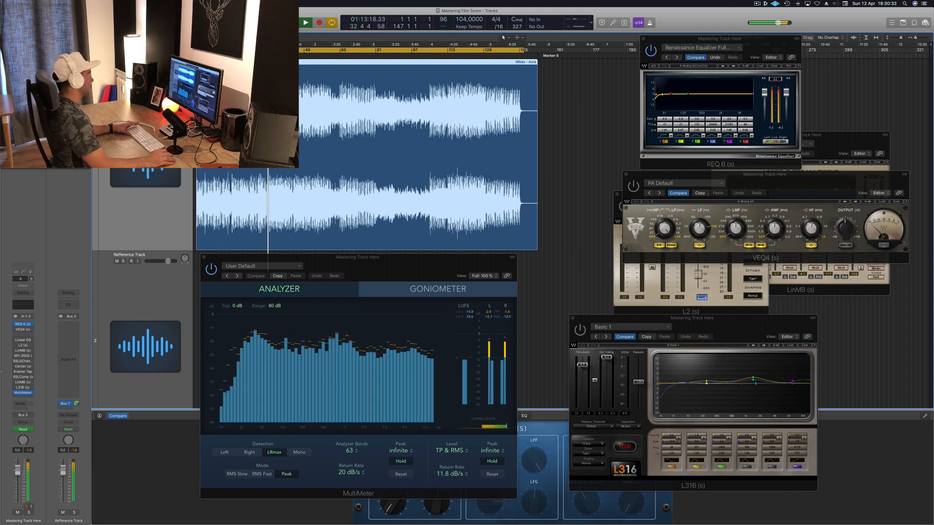
pyautogui.hotkey('alt', ',')
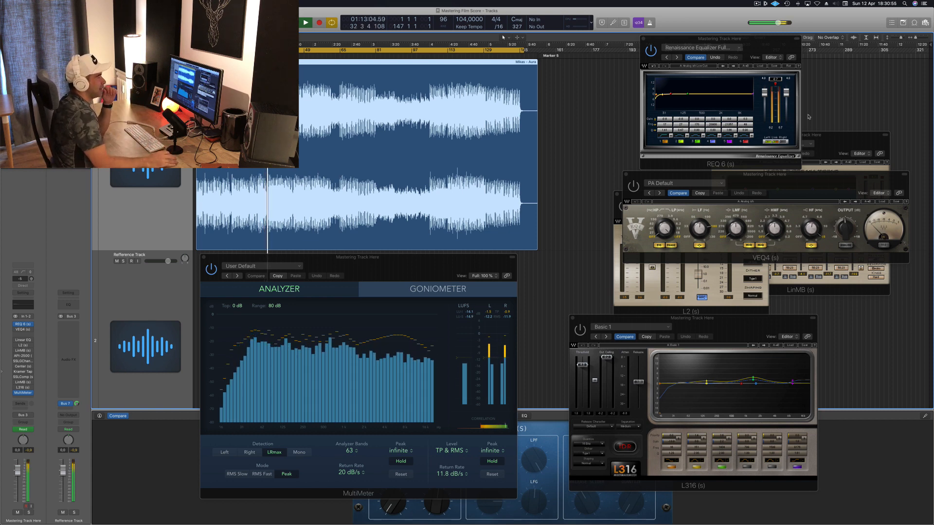
pyautogui.click(777, 80)
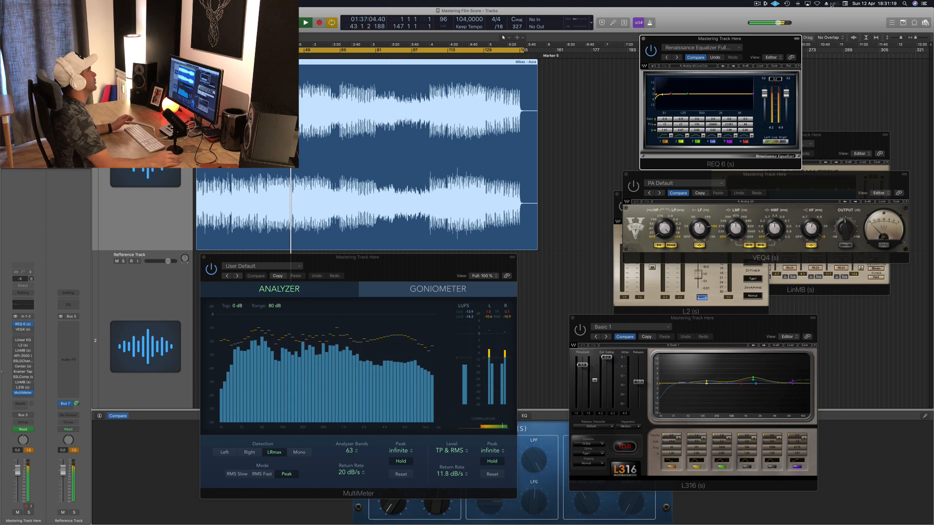
pyautogui.click(504, 37)
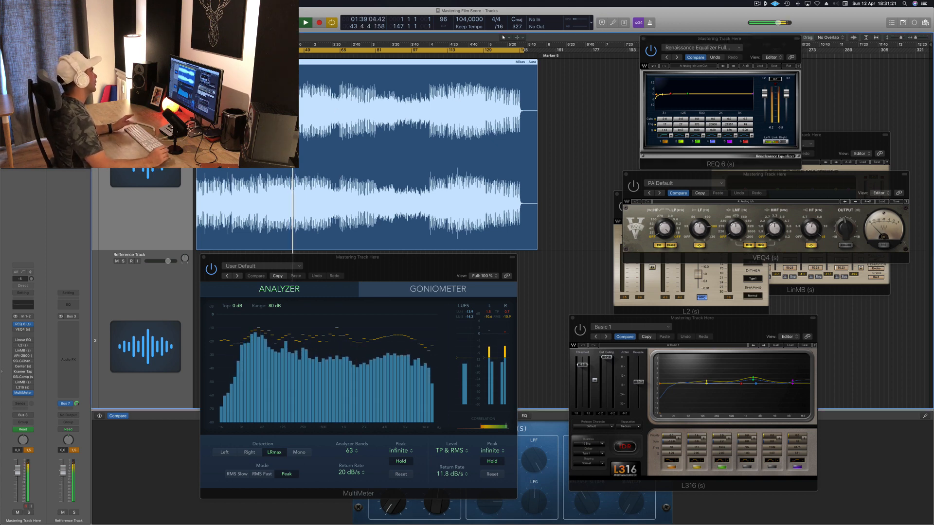
pyautogui.click(337, 54)
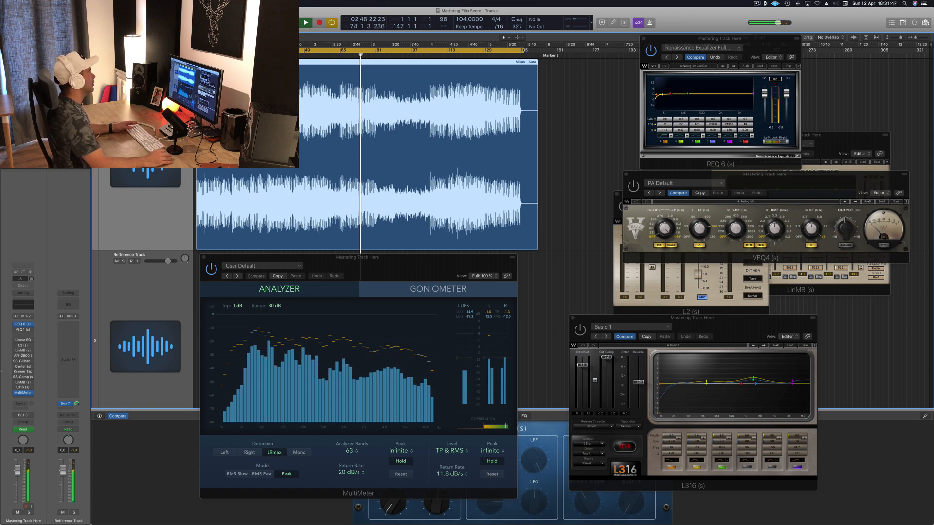
pyautogui.hotkey('alt', '.')
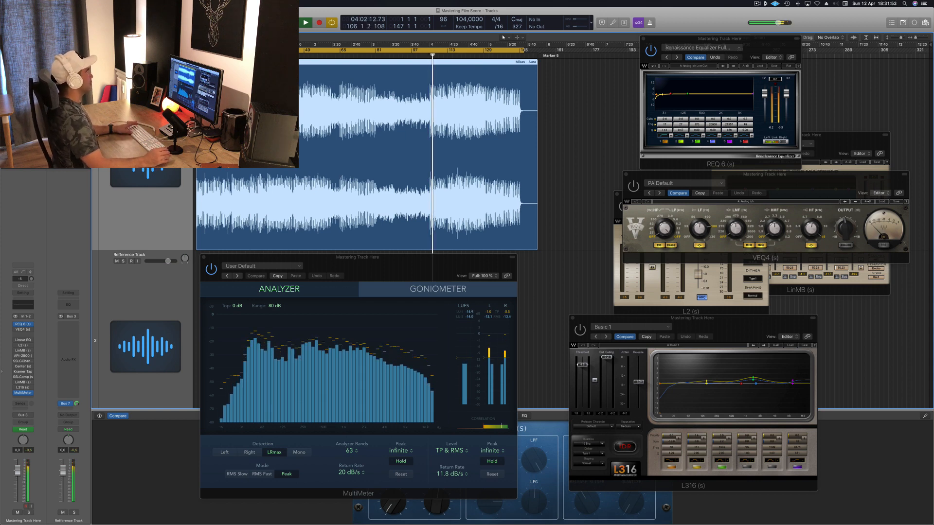
pyautogui.press('space')
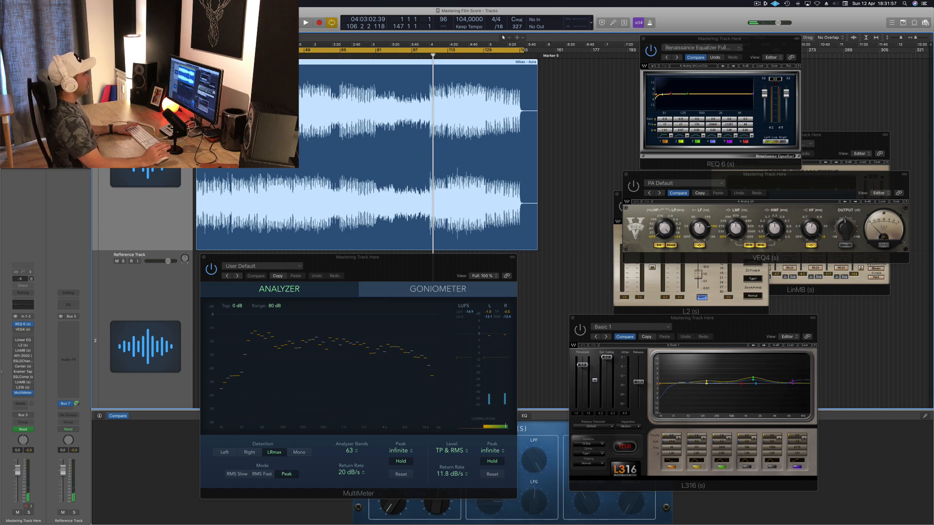
# Step: Play the track from the beginning, compare the passages around 1:30 to 1:40 with REQ 6 in view, and stop playback
pyautogui.click(739, 57)
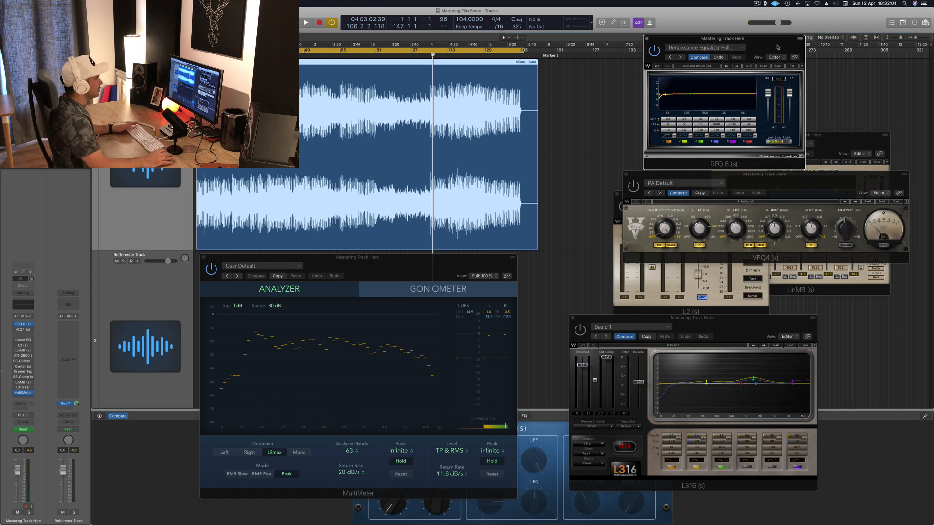
pyautogui.press('Return')
pyautogui.press('space')
pyautogui.click(340, 54)
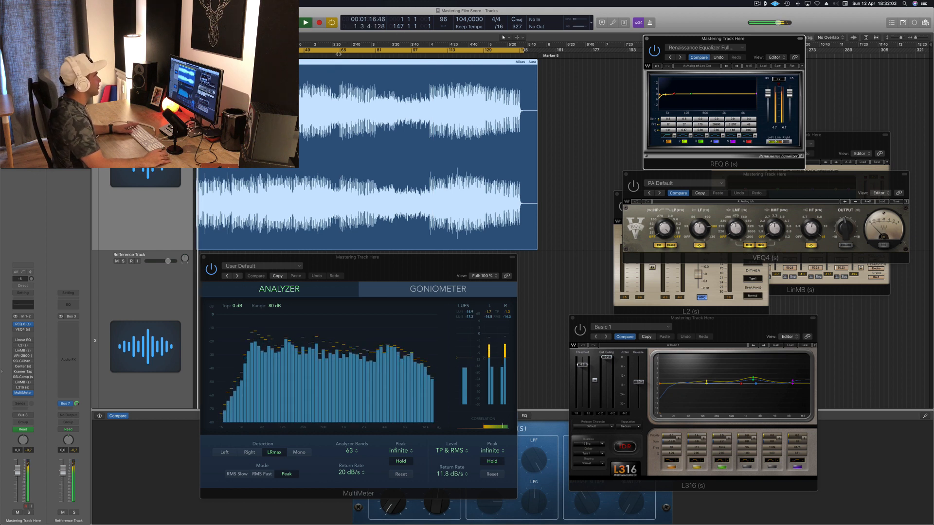
pyautogui.click(291, 55)
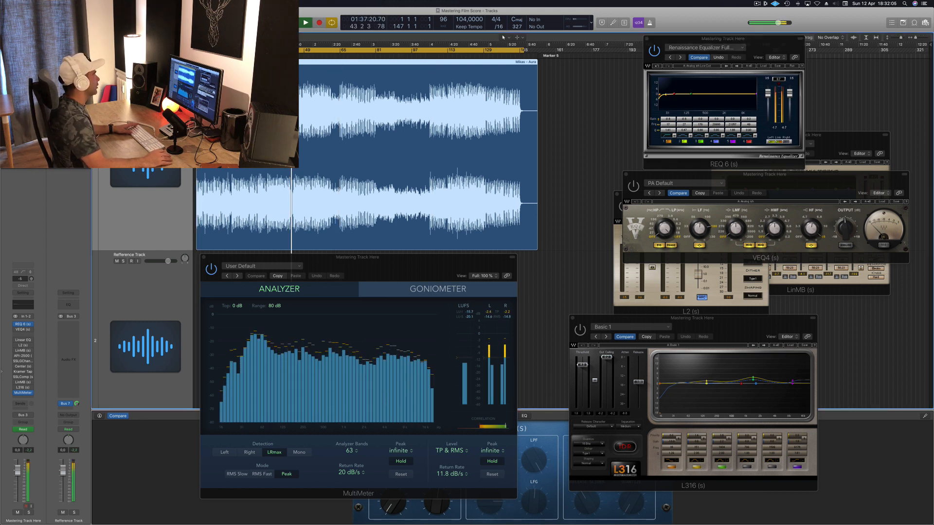
pyautogui.click(281, 55)
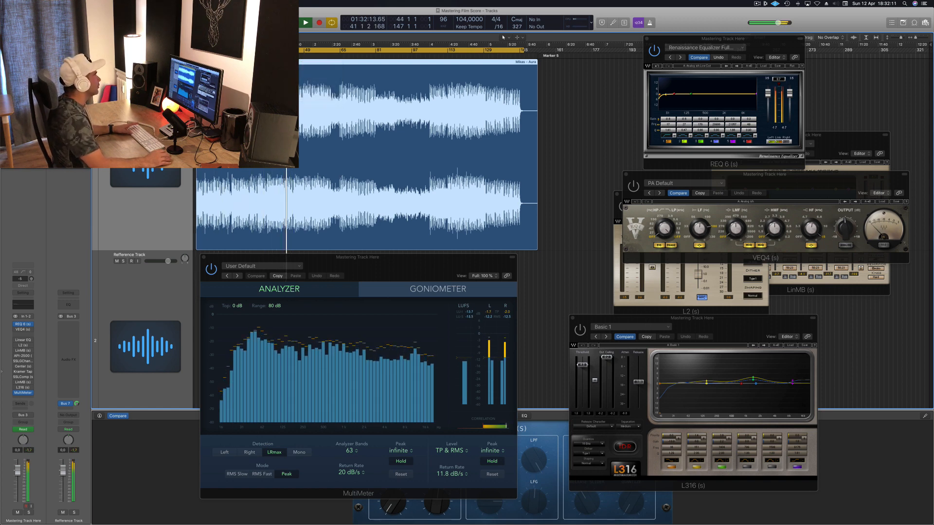
pyautogui.click(292, 49)
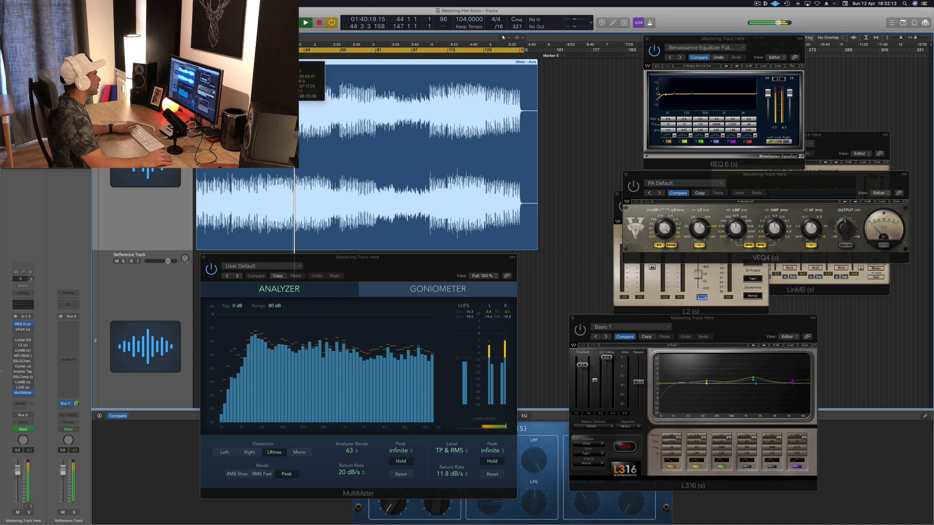
pyautogui.click(284, 48)
pyautogui.press('space')
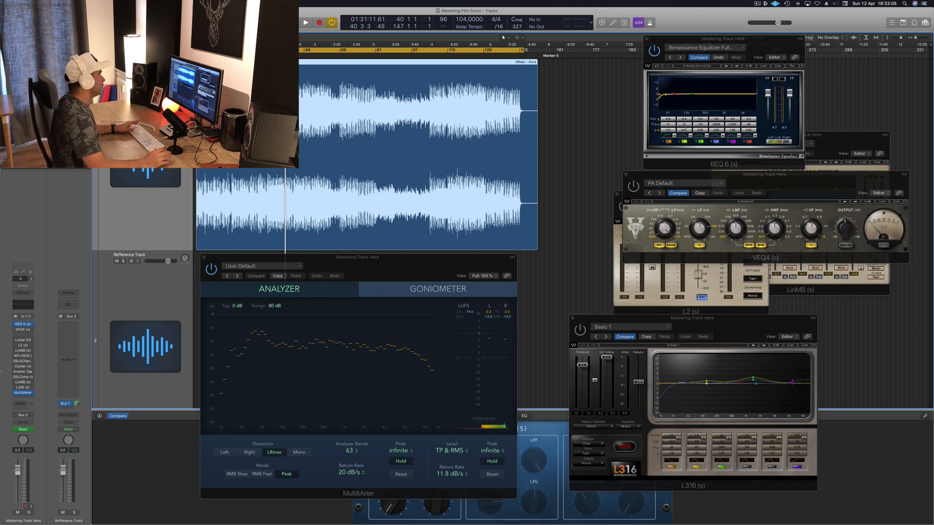
# Step: Resume playback, arrange the VEQ4 window directly below REQ 6, and switch the VEQ4 equalizer on
pyautogui.press('space')
pyautogui.moveTo(783, 39); pyautogui.dragTo(719, 45)
pyautogui.moveTo(825, 181); pyautogui.dragTo(776, 185)
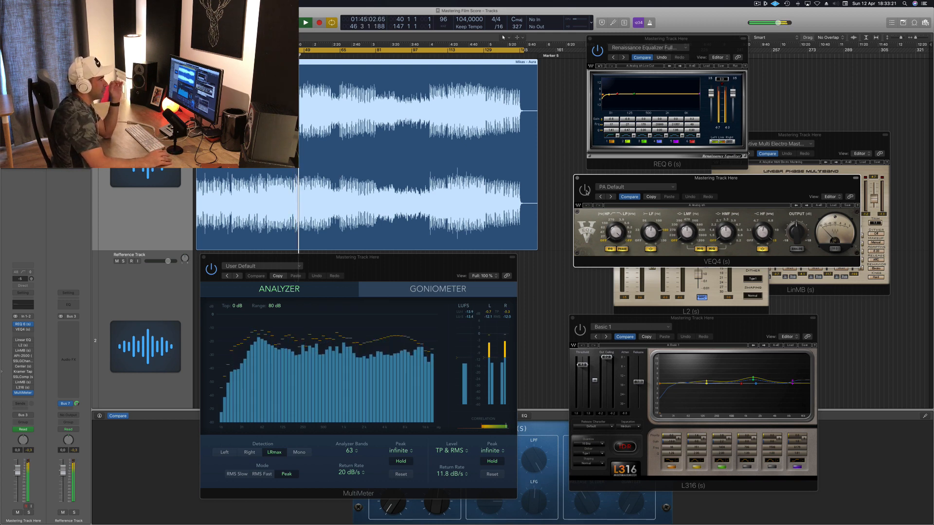
pyautogui.moveTo(747, 181); pyautogui.dragTo(762, 183)
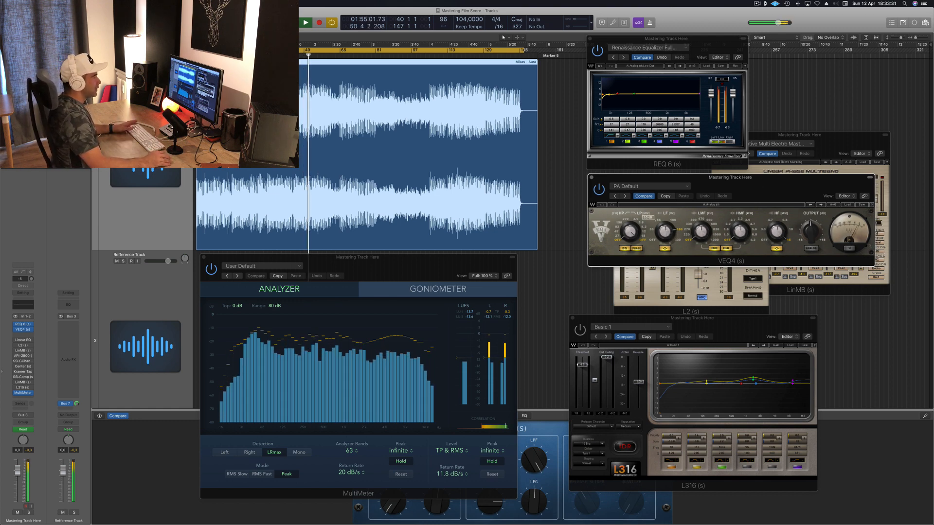
# Step: Raise the VEQ4's LF gain slightly and realign its window under REQ 6
pyautogui.moveTo(666, 228); pyautogui.dragTo(666, 226)
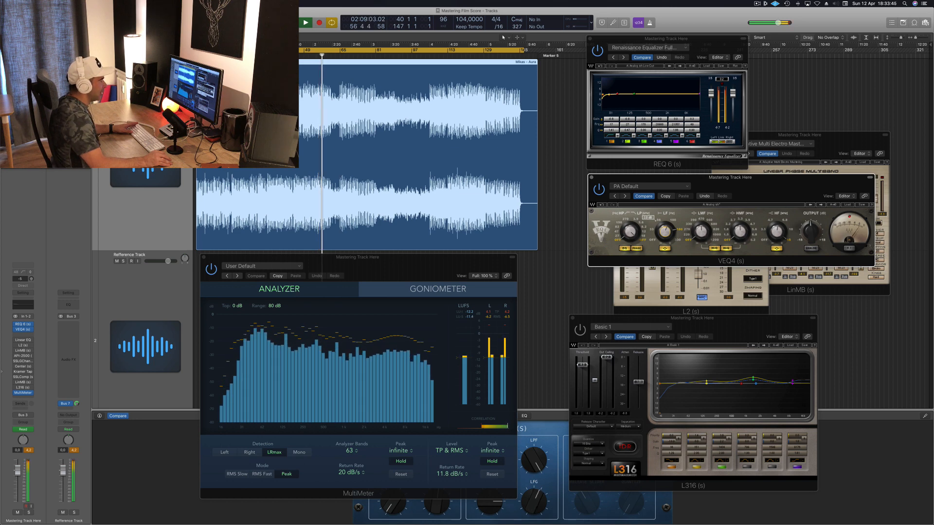
pyautogui.moveTo(747, 181); pyautogui.dragTo(744, 182)
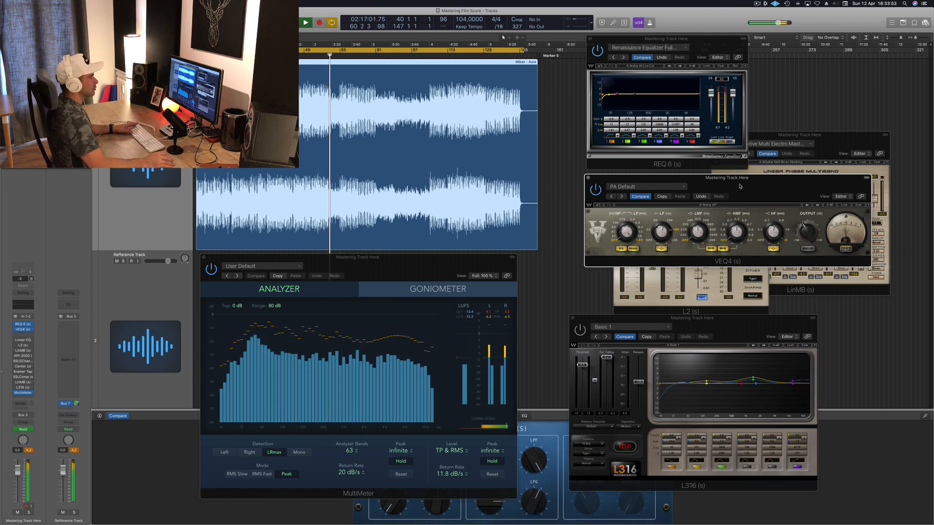
pyautogui.moveTo(737, 186); pyautogui.dragTo(737, 183)
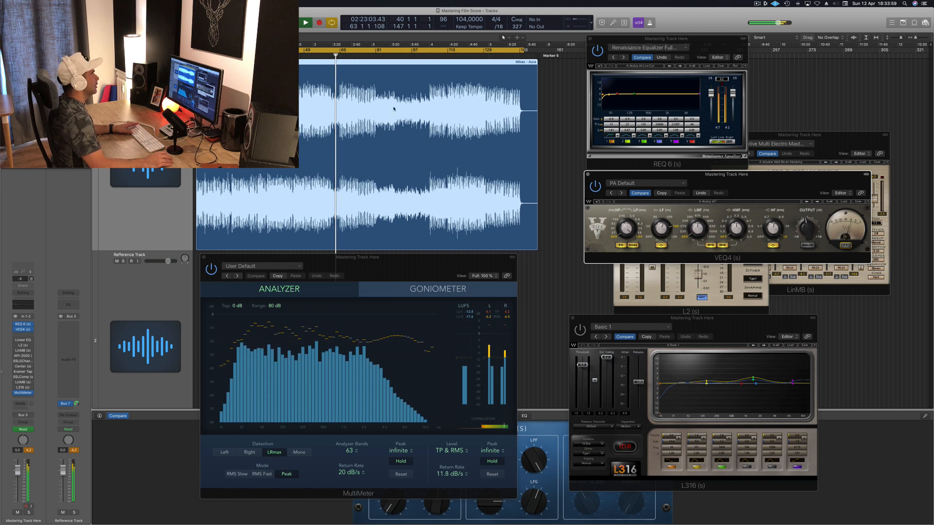
# Step: Replay the passage from around 1:36 to judge the VEQ4 equalization, keeping its window below REQ 6
pyautogui.press('space')
pyautogui.press('space')
pyautogui.moveTo(788, 183); pyautogui.dragTo(765, 188)
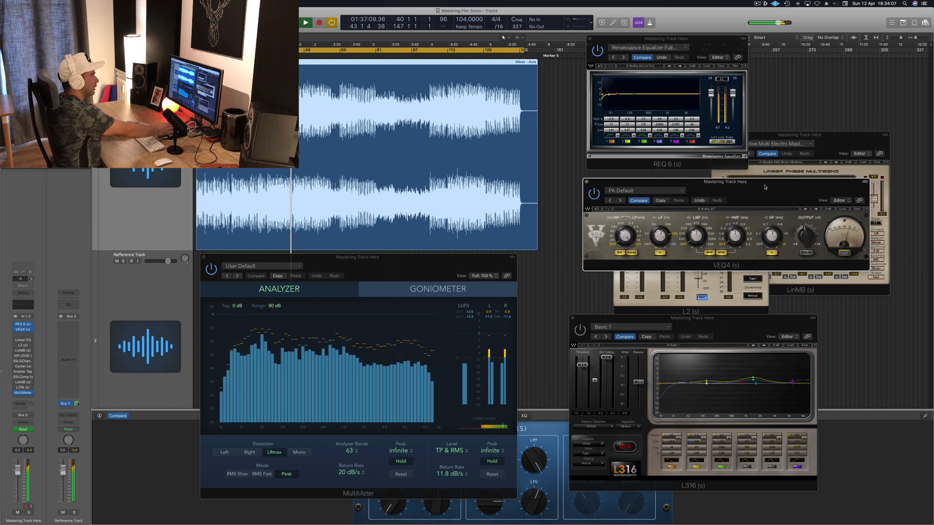
pyautogui.moveTo(829, 178); pyautogui.dragTo(817, 176)
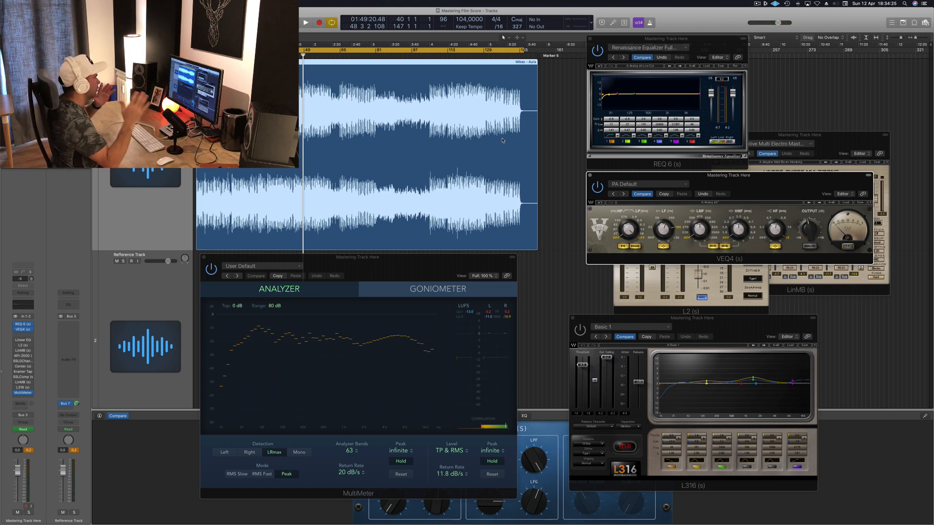
pyautogui.press('space')
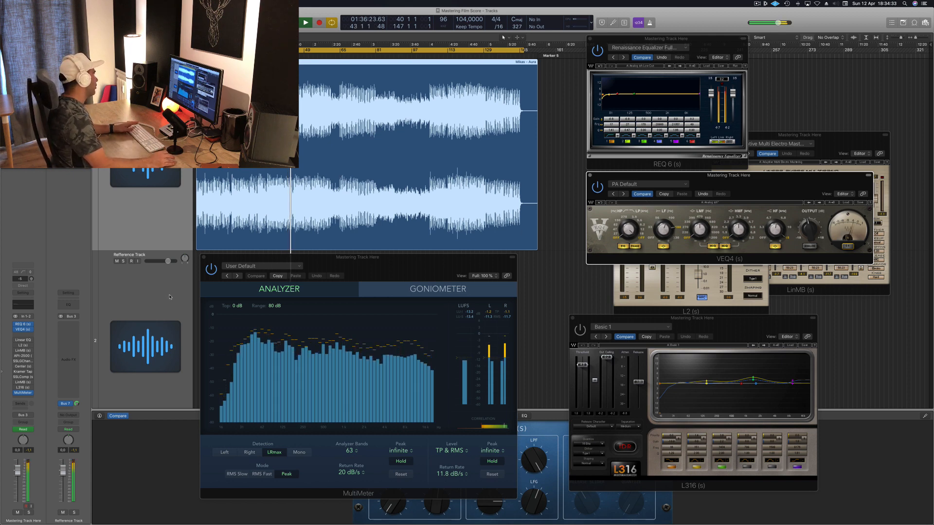
# Step: Bring up the L2 Ultramaximizer on the mastering track, switch it on, and place its window beside REQ 6
pyautogui.click(23, 346)
pyautogui.click(22, 346)
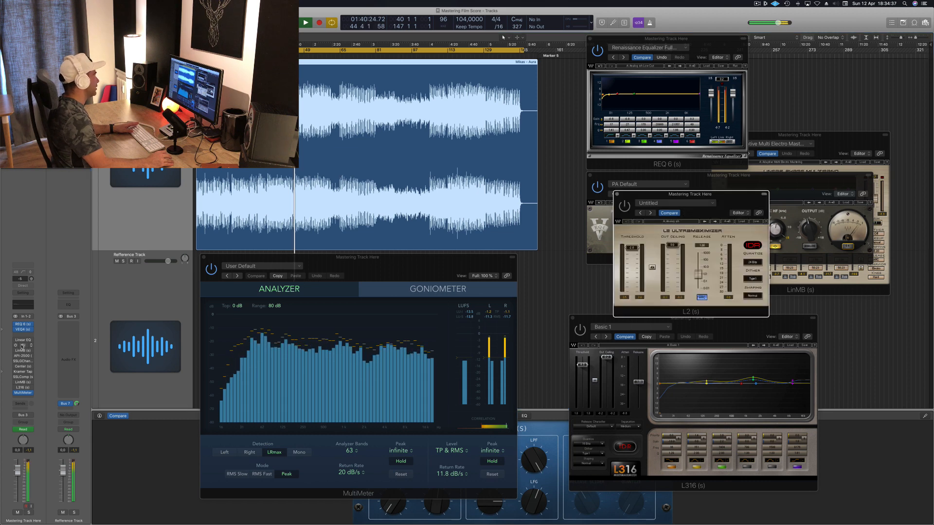
pyautogui.moveTo(727, 198); pyautogui.dragTo(702, 64)
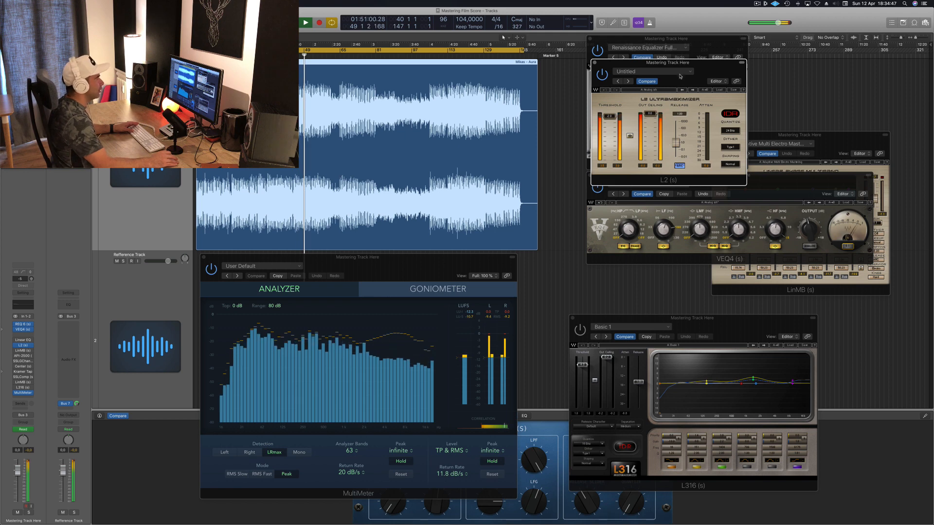
pyautogui.moveTo(689, 66); pyautogui.dragTo(851, 42)
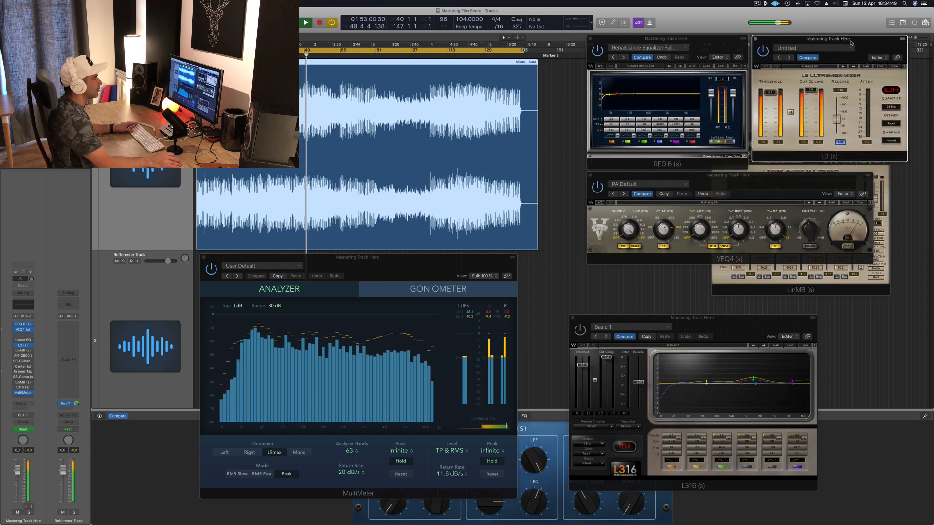
# Step: Bring up the LinMB multiband compressor, switch it on, and adjust the master threshold for all its bands
pyautogui.click(23, 350)
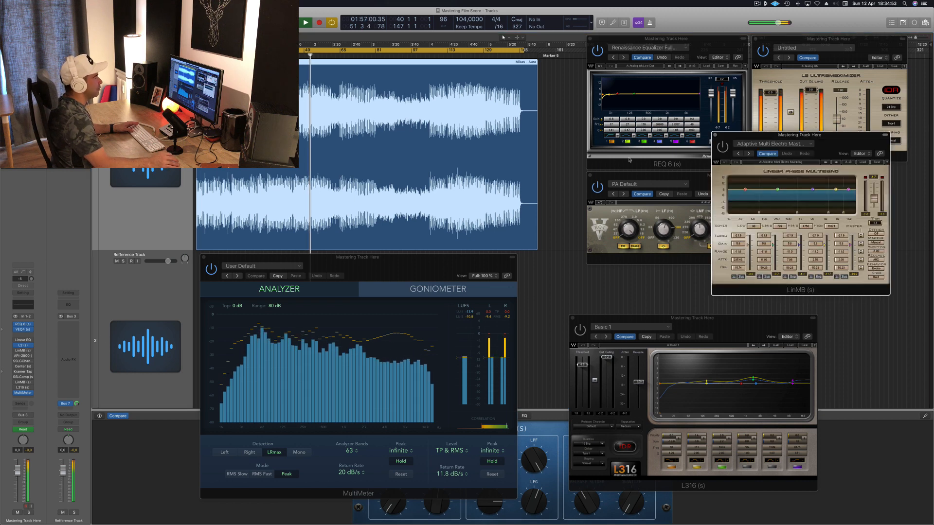
pyautogui.moveTo(837, 136); pyautogui.dragTo(728, 129)
pyautogui.click(598, 140)
pyautogui.moveTo(625, 129); pyautogui.dragTo(627, 128)
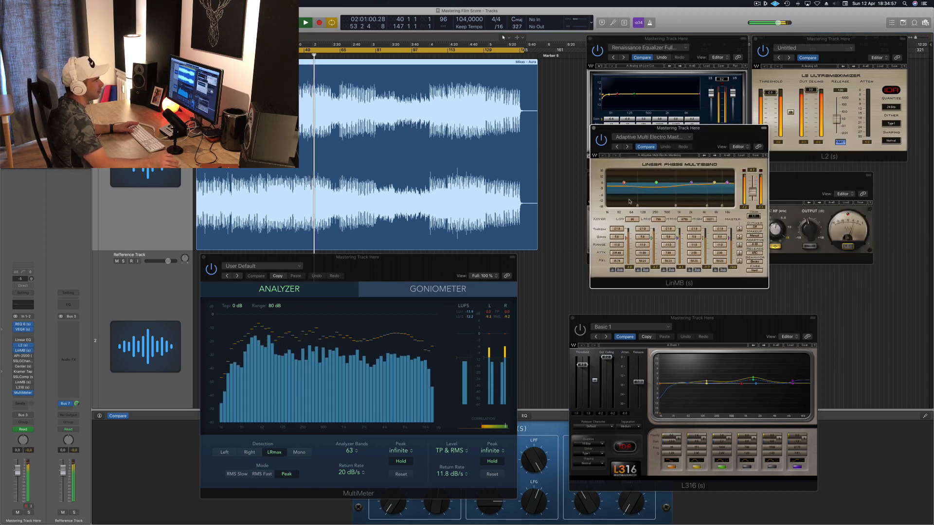
pyautogui.moveTo(739, 229); pyautogui.dragTo(739, 227)
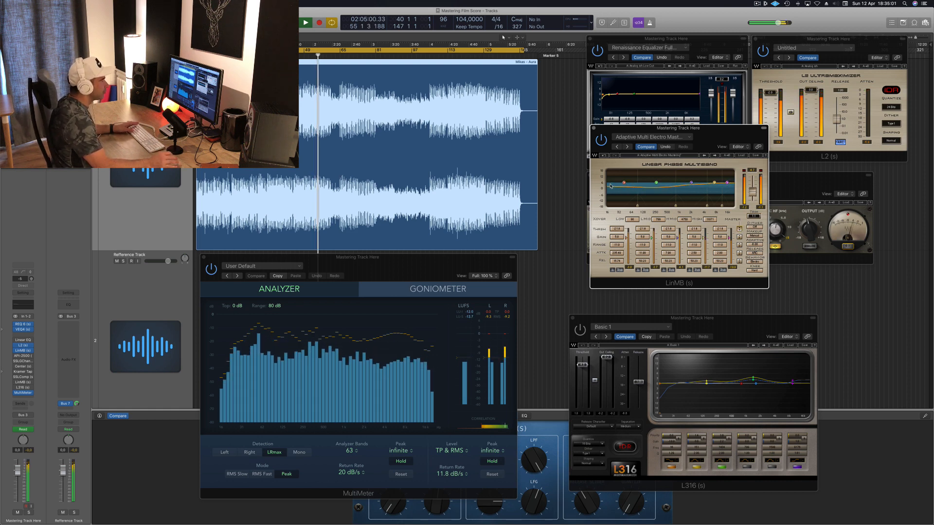
# Step: Rearrange the plug-in windows with L2 beside REQ 6, VEQ4 beneath them, and LinMB and L316 below VEQ4
pyautogui.moveTo(735, 142); pyautogui.dragTo(713, 221)
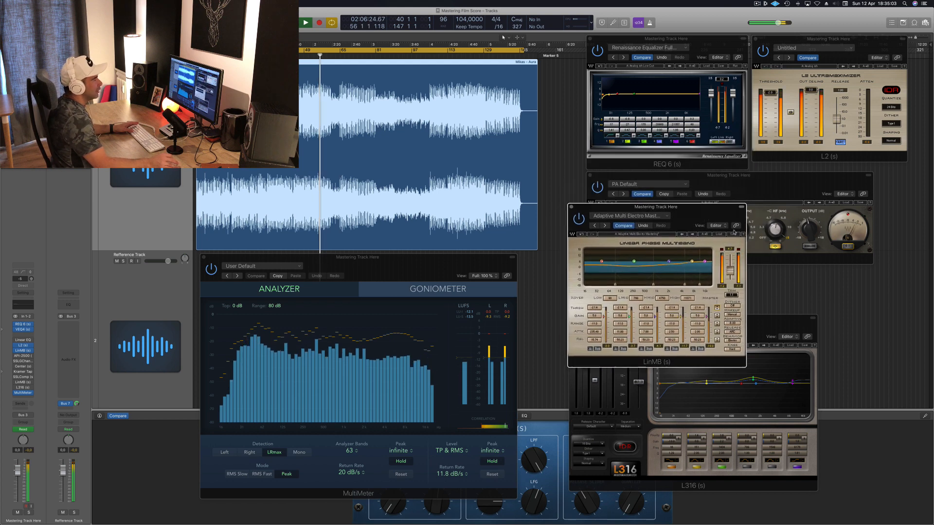
pyautogui.moveTo(826, 38); pyautogui.dragTo(881, 39)
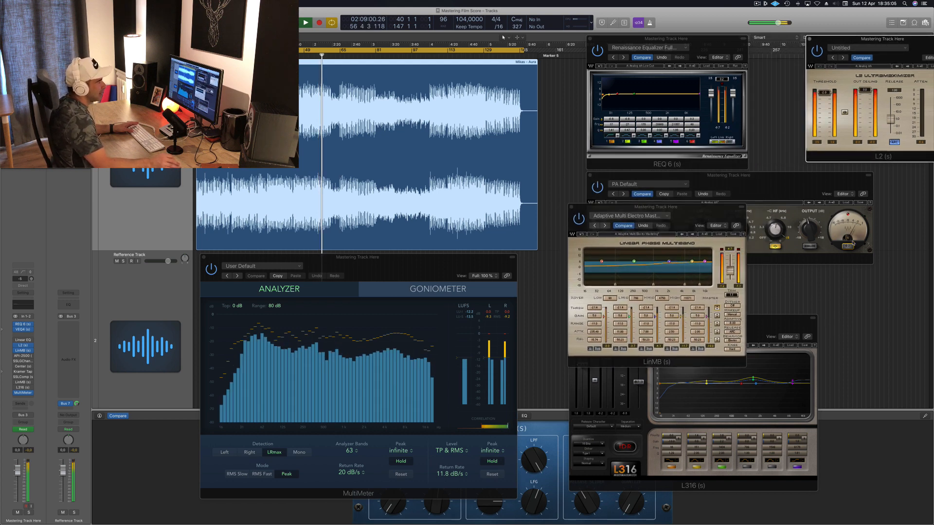
pyautogui.click(803, 180)
pyautogui.moveTo(804, 180); pyautogui.dragTo(828, 141)
pyautogui.moveTo(594, 213); pyautogui.dragTo(726, 229)
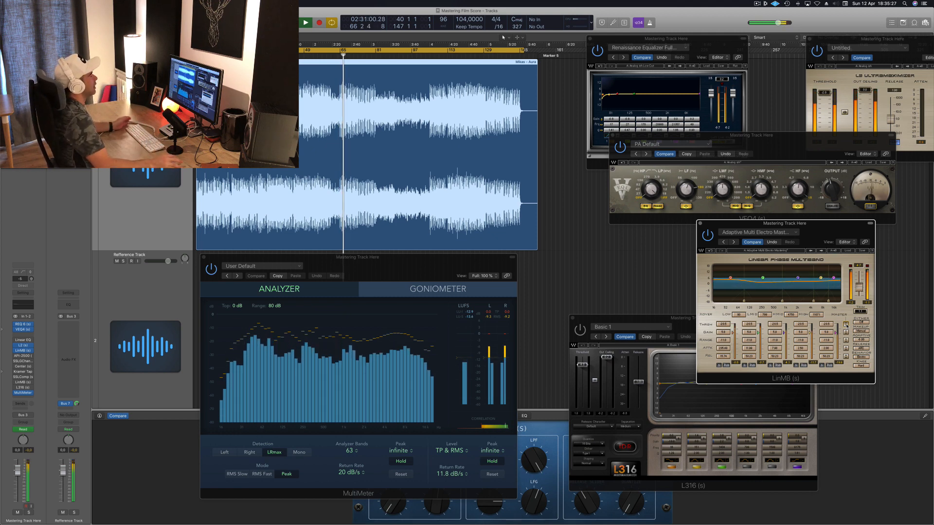
pyautogui.moveTo(833, 226); pyautogui.dragTo(867, 228)
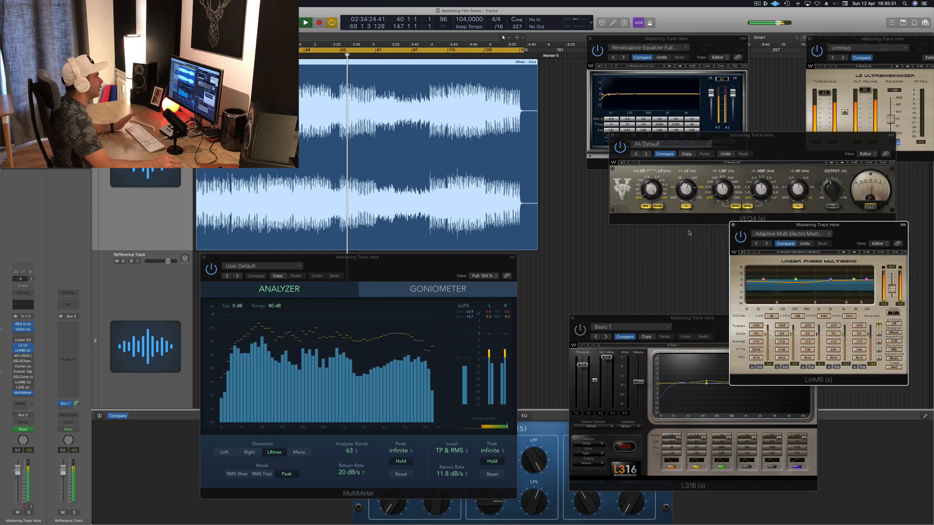
pyautogui.moveTo(686, 319); pyautogui.dragTo(673, 235)
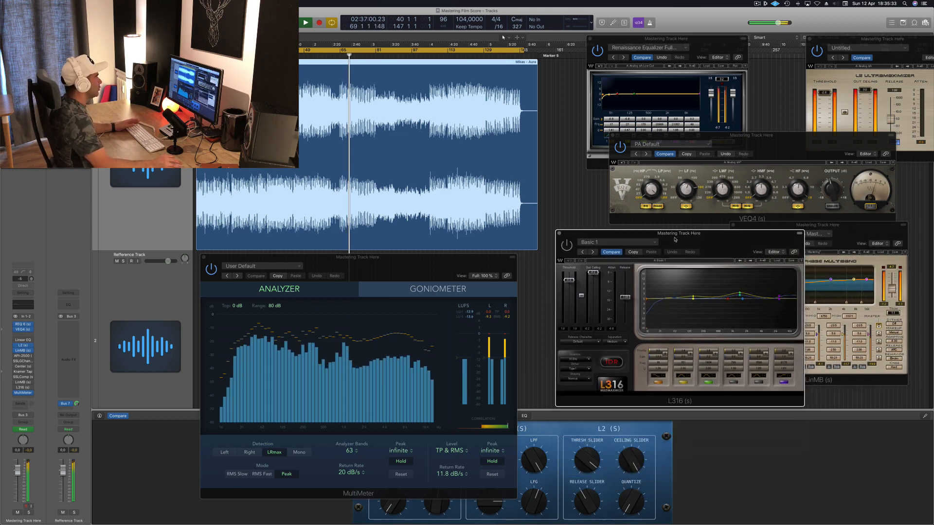
# Step: Open the API-2500 compressor on the mastering track, place its window below VEQ4, and switch it on
pyautogui.click(24, 356)
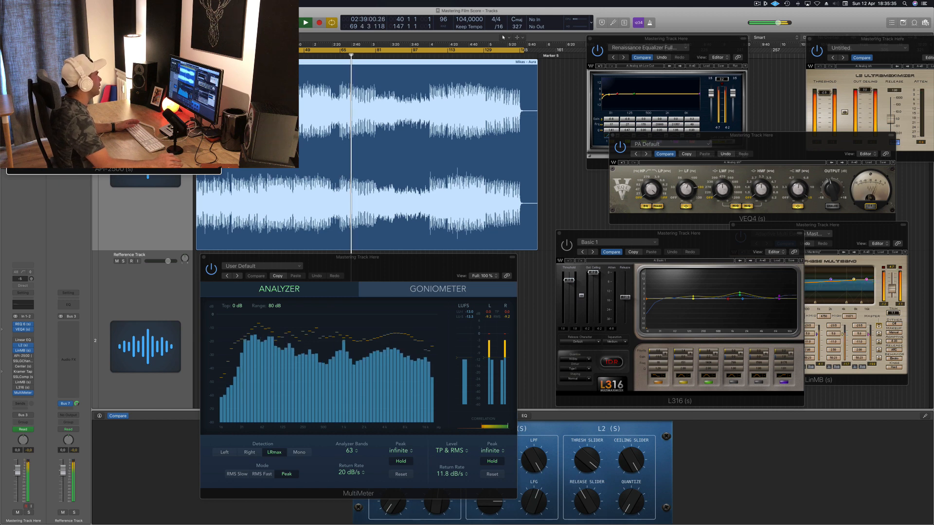
pyautogui.moveTo(132, 29); pyautogui.dragTo(706, 216)
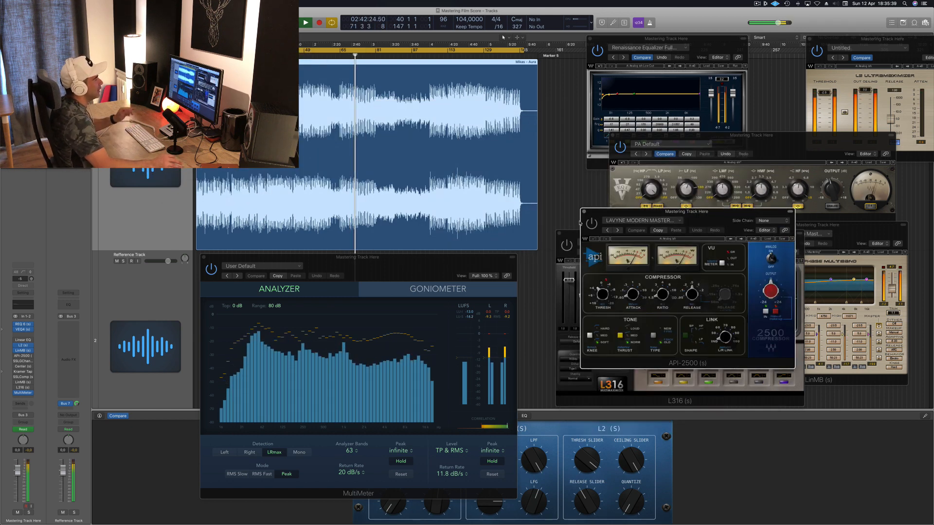
pyautogui.moveTo(708, 223); pyautogui.dragTo(702, 222)
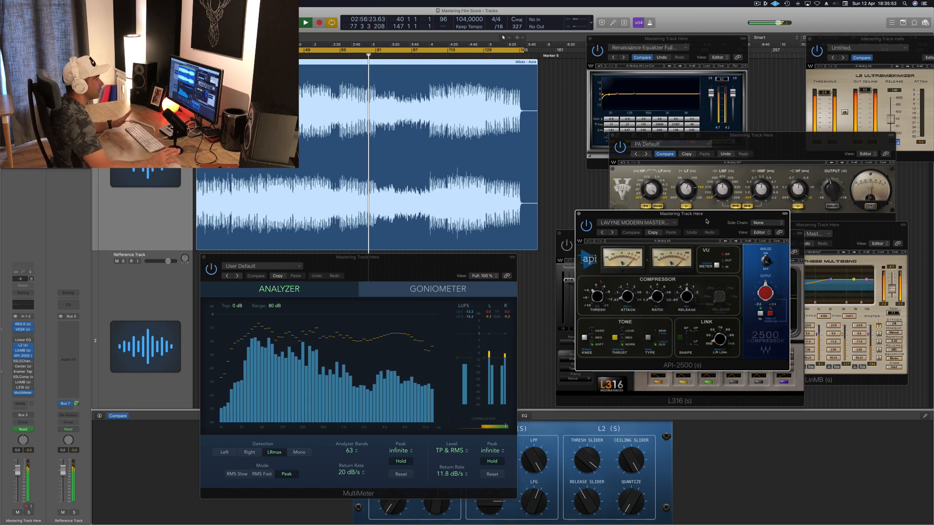
# Step: Replay the passage from about bar 40 to audition the API-2500 against the MultiMeter, and move its window slightly lower beneath VEQ4
pyautogui.moveTo(707, 222); pyautogui.dragTo(704, 229)
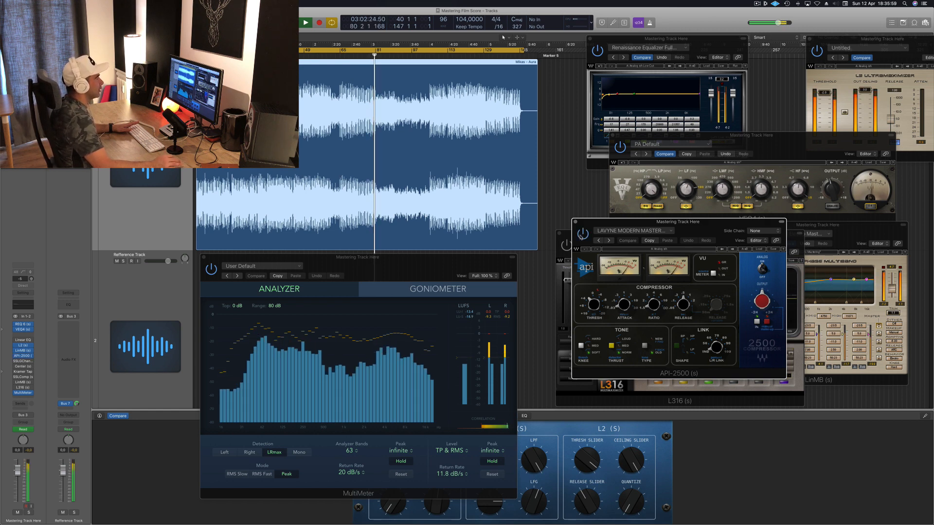
pyautogui.press('space')
pyautogui.press('space')
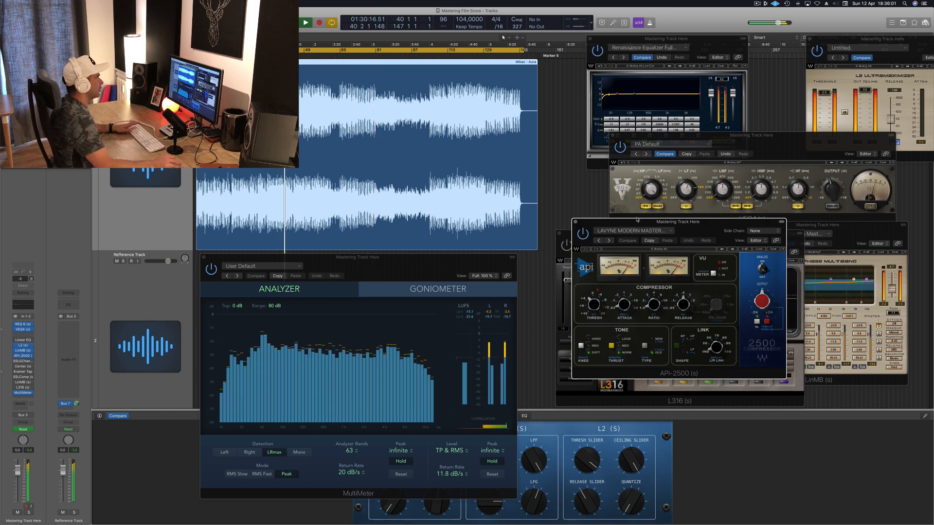
pyautogui.moveTo(611, 222); pyautogui.dragTo(607, 223)
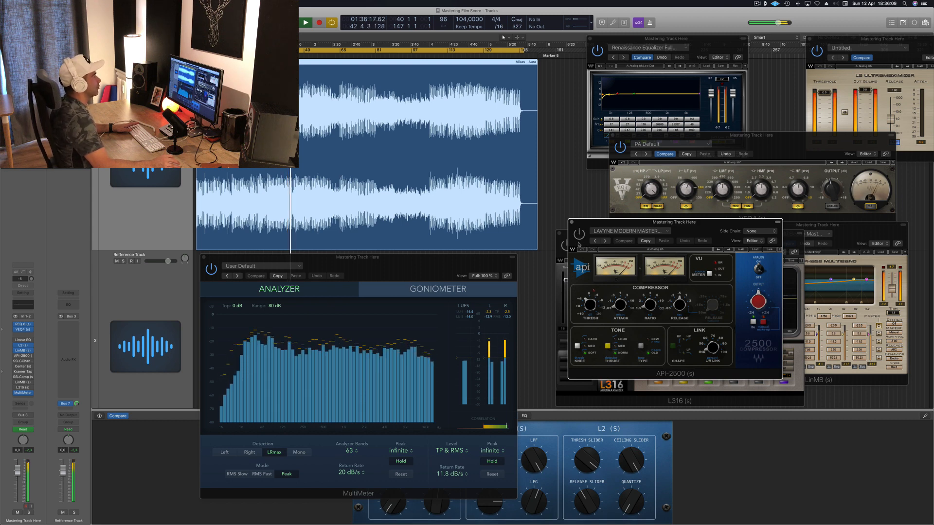
pyautogui.moveTo(687, 226); pyautogui.dragTo(689, 229)
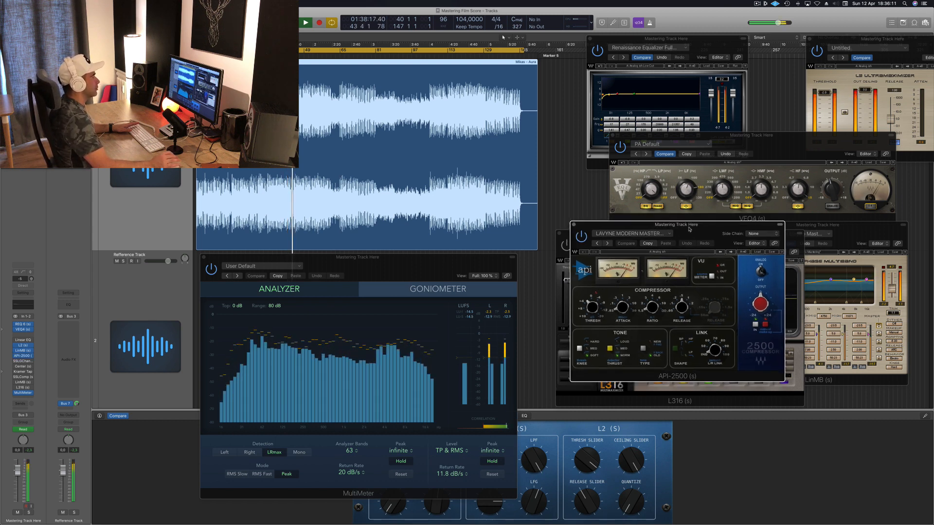
pyautogui.press('space')
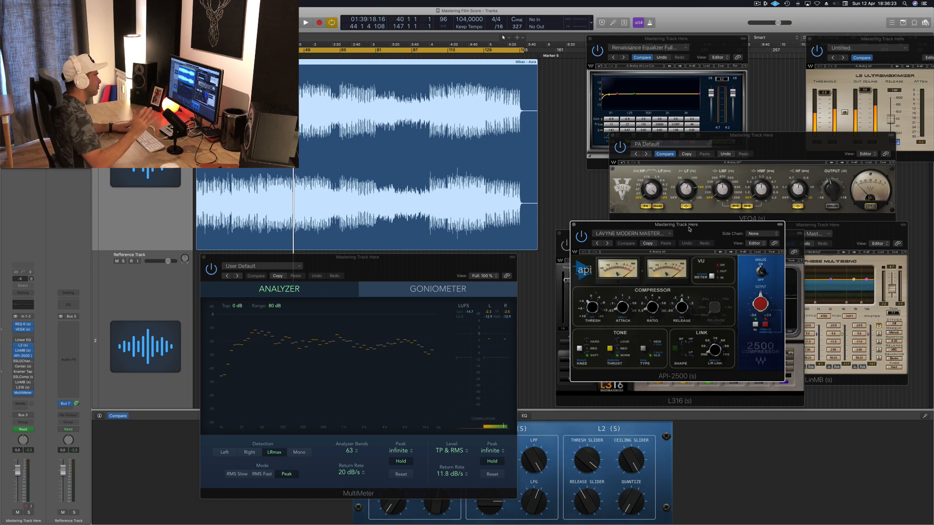
pyautogui.press('space')
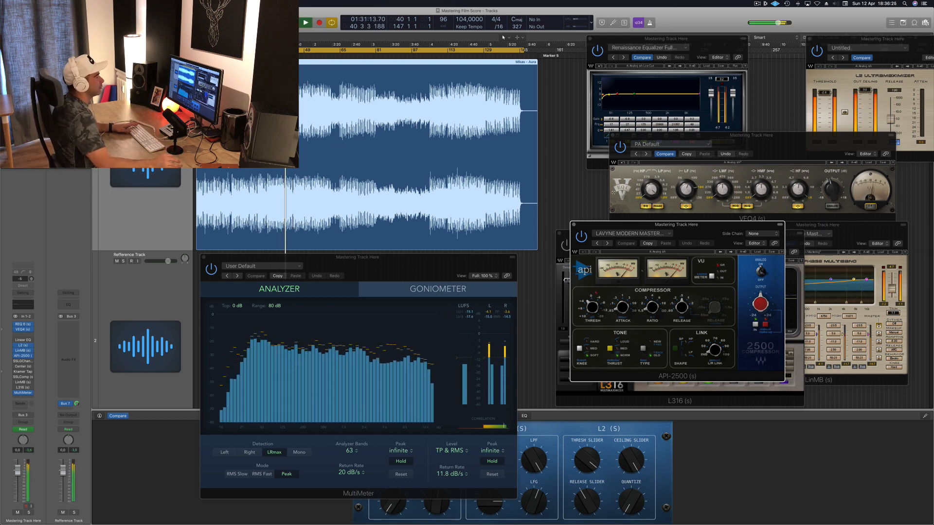
pyautogui.moveTo(705, 231); pyautogui.dragTo(703, 258)
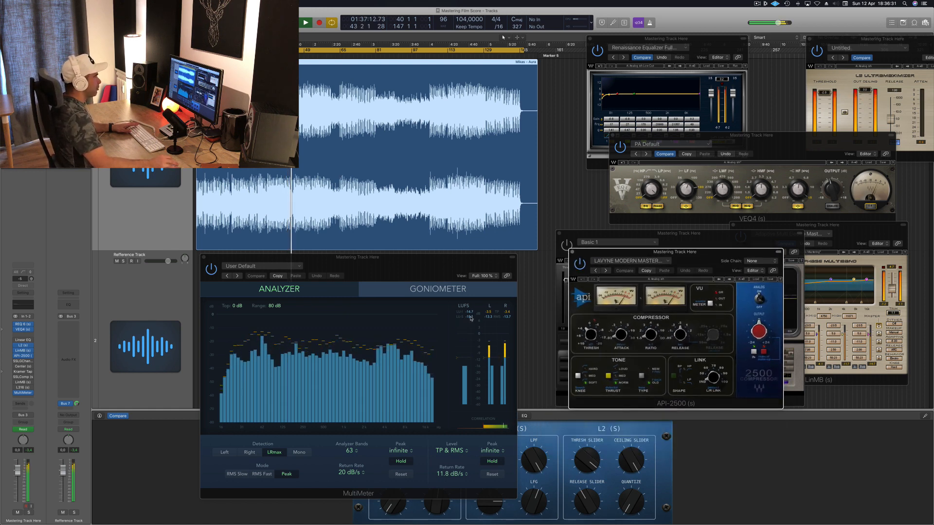
pyautogui.click(481, 334)
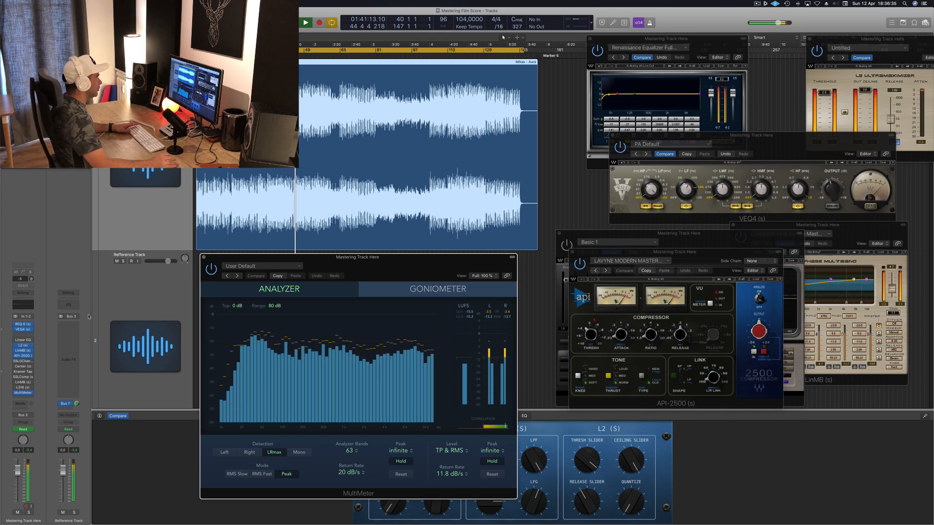
pyautogui.click(22, 362)
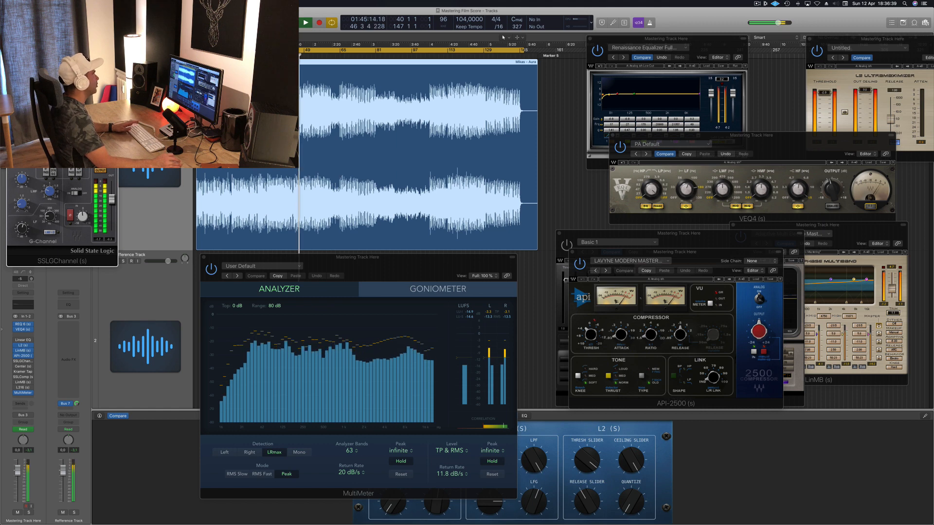
pyautogui.moveTo(62, 14); pyautogui.dragTo(75, 17)
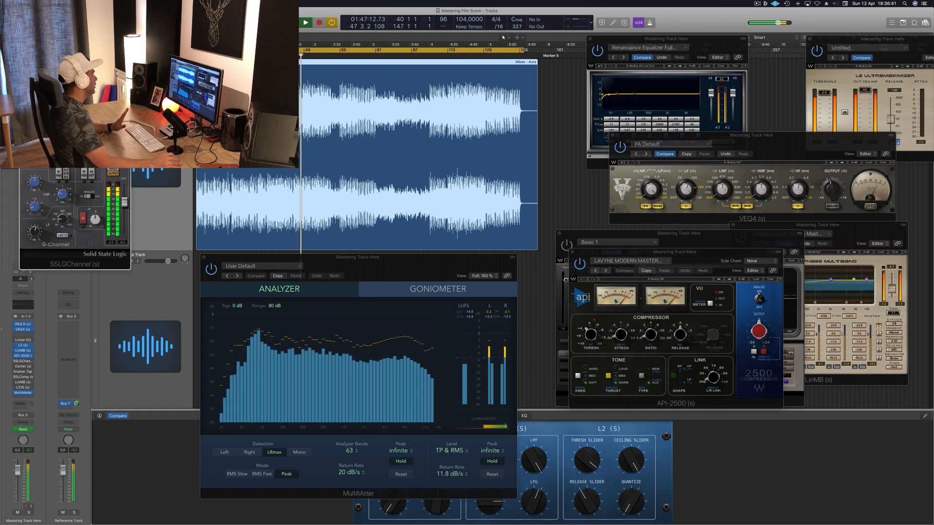
pyautogui.click(23, 17)
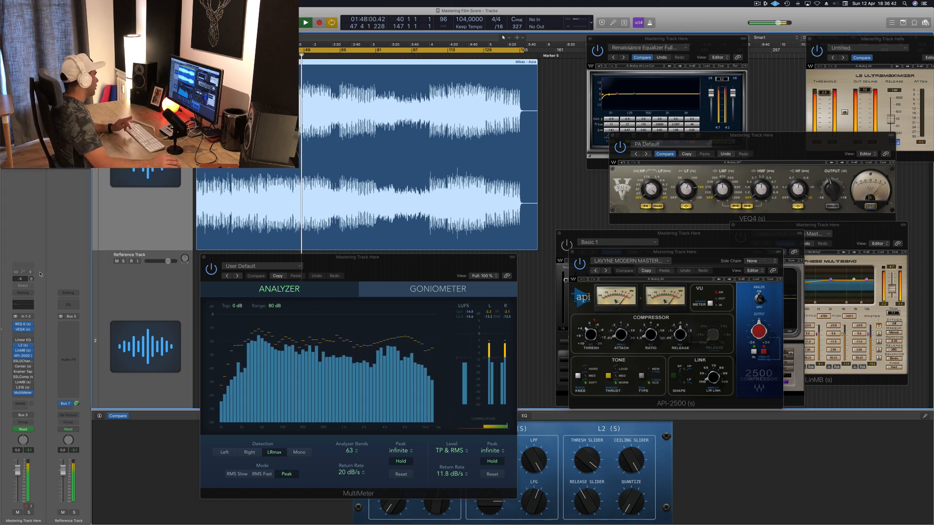
# Step: Open the Center plug-in on the mastering track, place its window over API-2500, switch it on, and adjust its Sides and Master controls
pyautogui.click(19, 366)
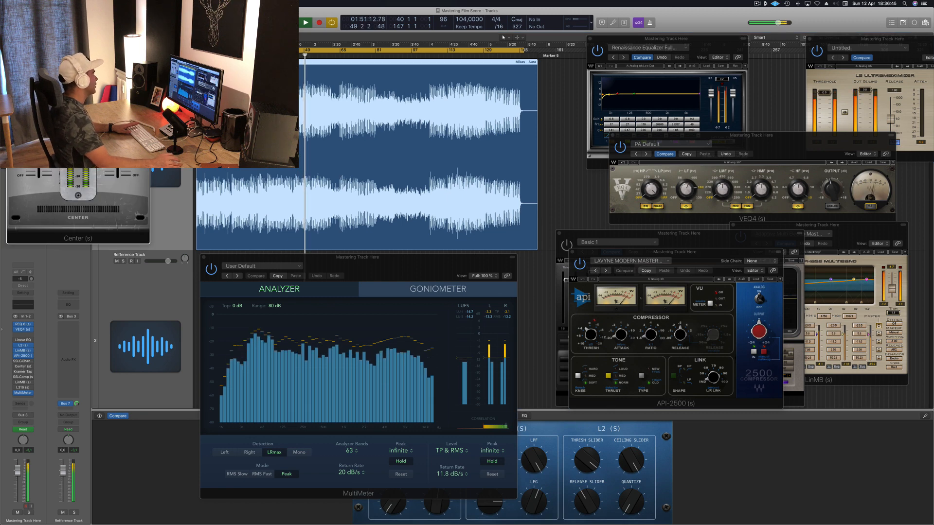
pyautogui.moveTo(77, 17); pyautogui.dragTo(624, 165)
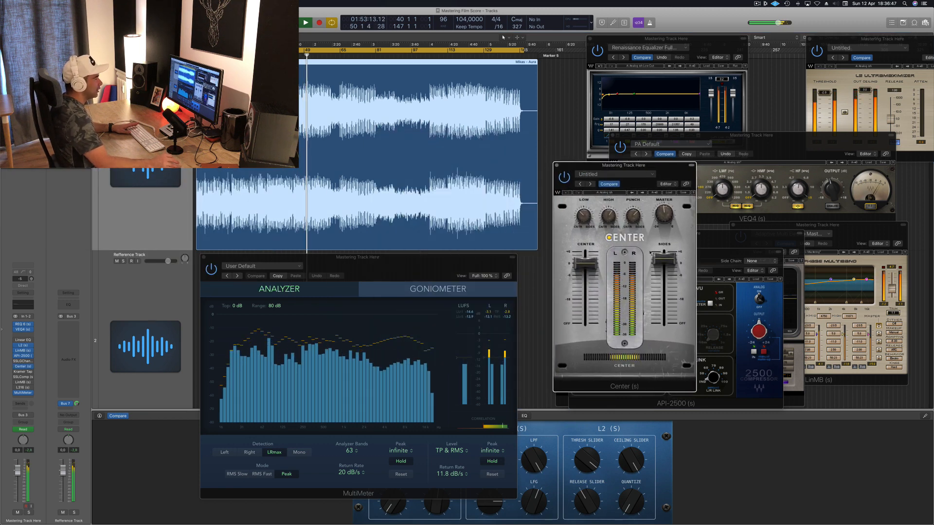
pyautogui.moveTo(668, 259); pyautogui.dragTo(666, 258)
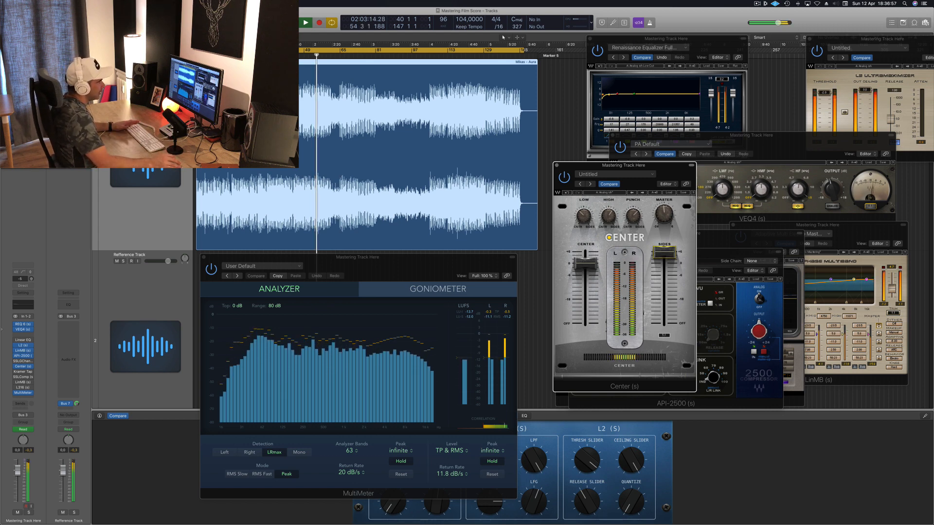
pyautogui.moveTo(664, 213); pyautogui.dragTo(664, 210)
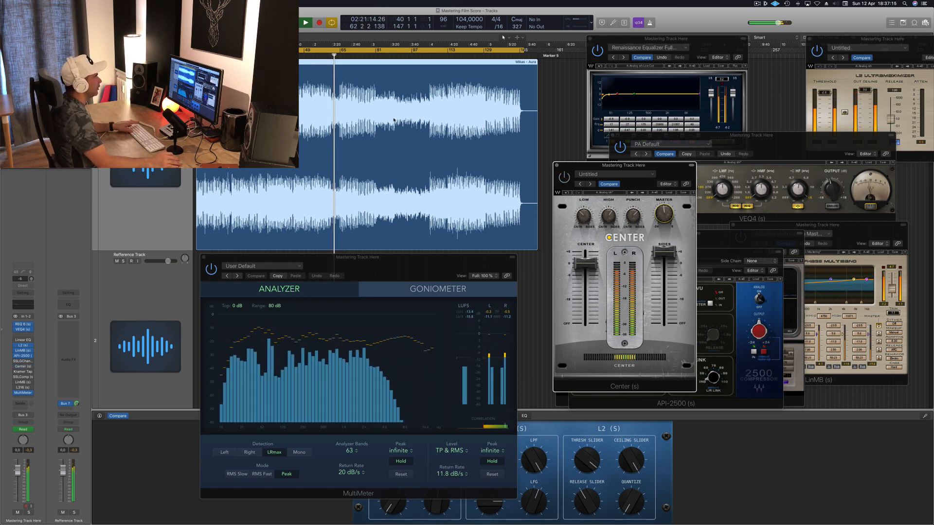
# Step: Replay the passage, fine-tune the Sides fader in the Center plug-in, and close its window
pyautogui.press('space')
pyautogui.press('space')
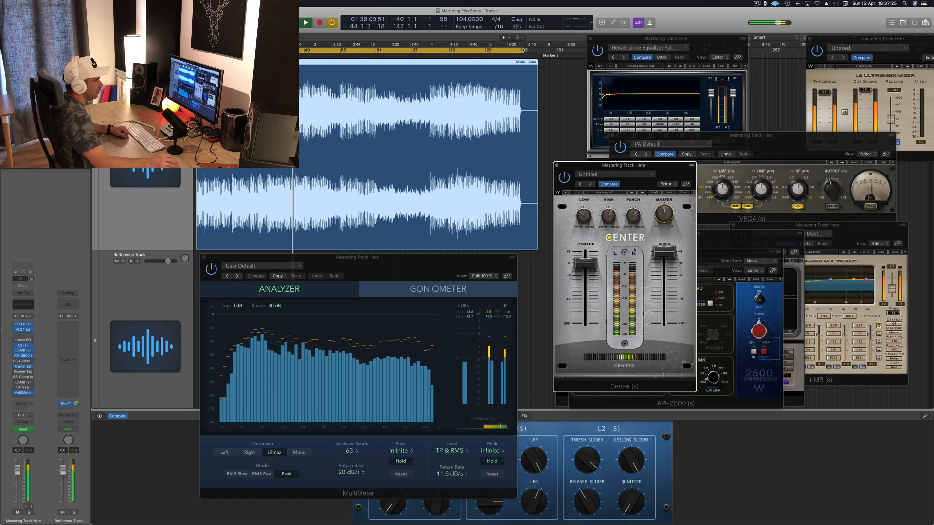
pyautogui.moveTo(661, 256); pyautogui.dragTo(663, 254)
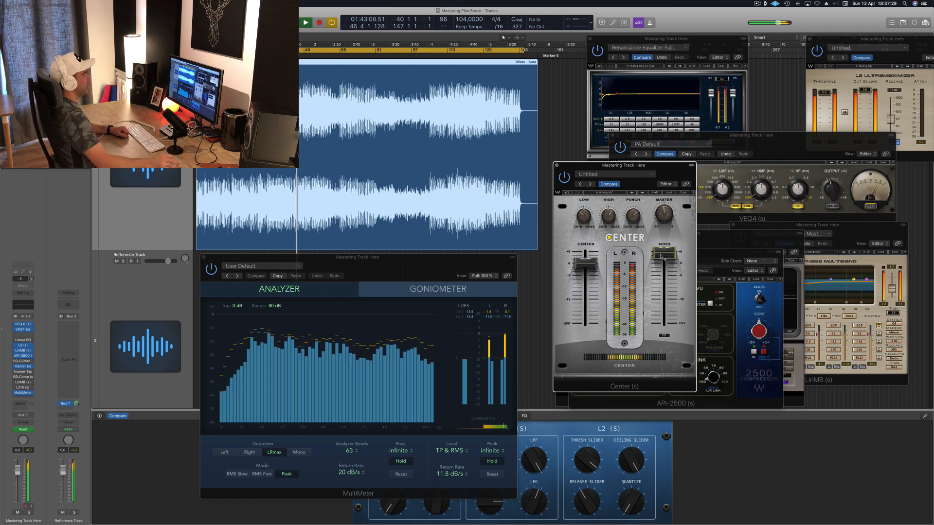
pyautogui.moveTo(664, 172); pyautogui.dragTo(662, 172)
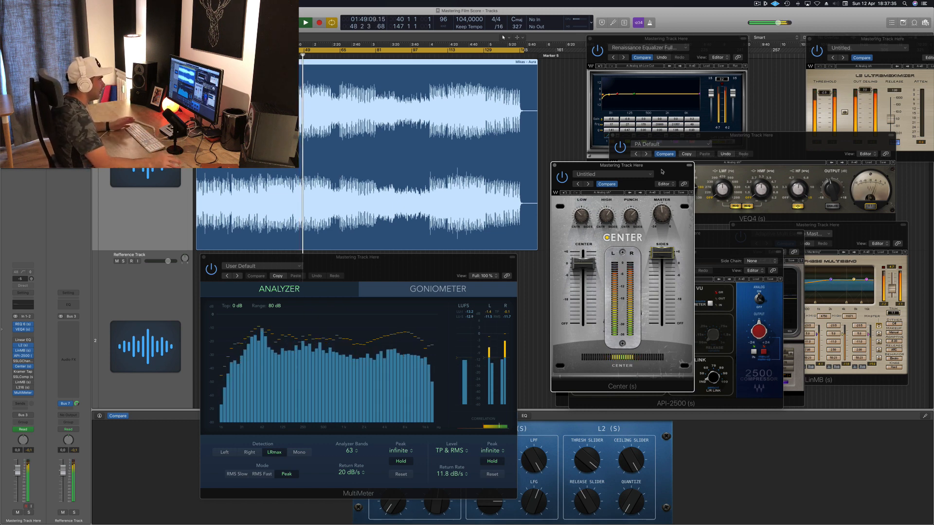
pyautogui.click(662, 252)
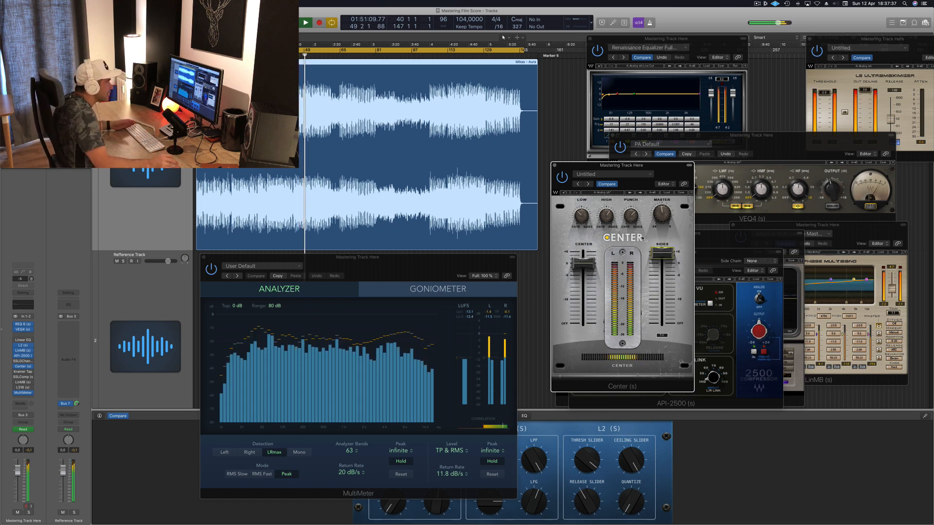
pyautogui.click(555, 165)
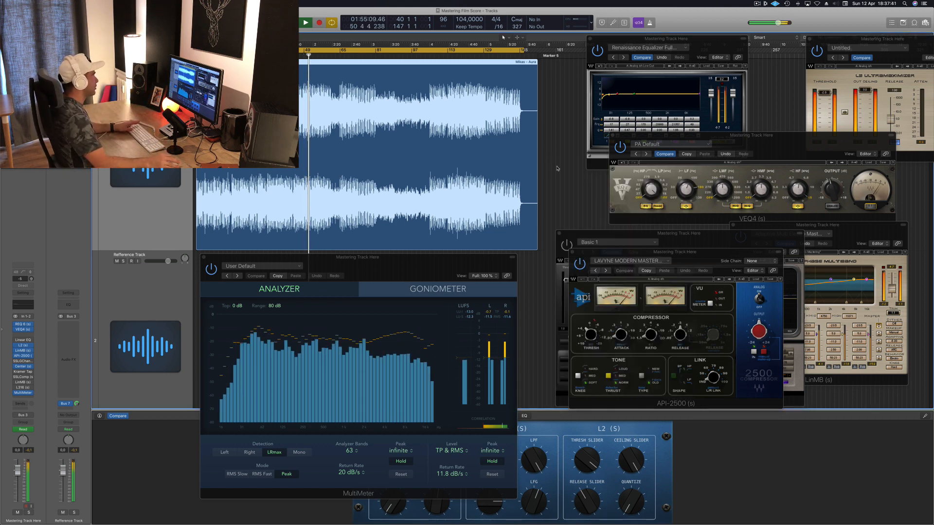
# Step: Open Kramer Tape on the mastering track, place its window below VEQ4, switch it on, and adjust its record level
pyautogui.click(438, 267)
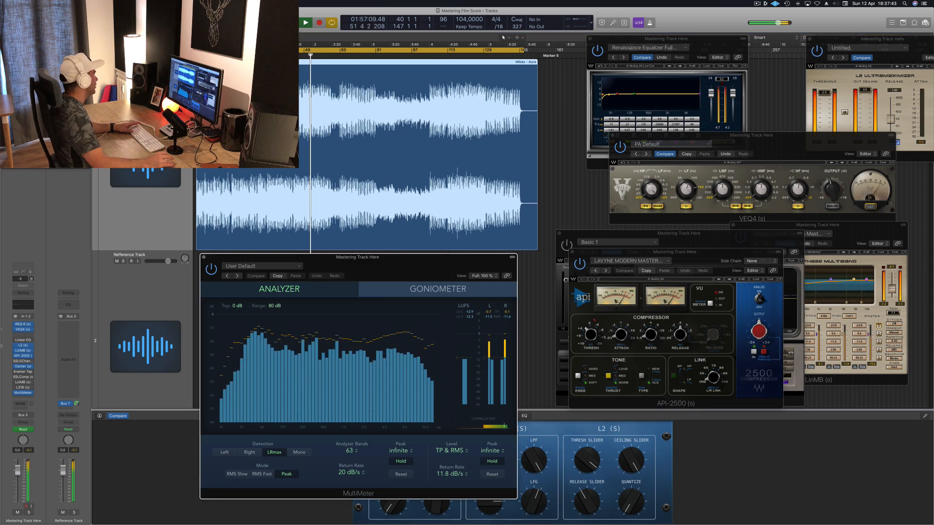
pyautogui.click(23, 372)
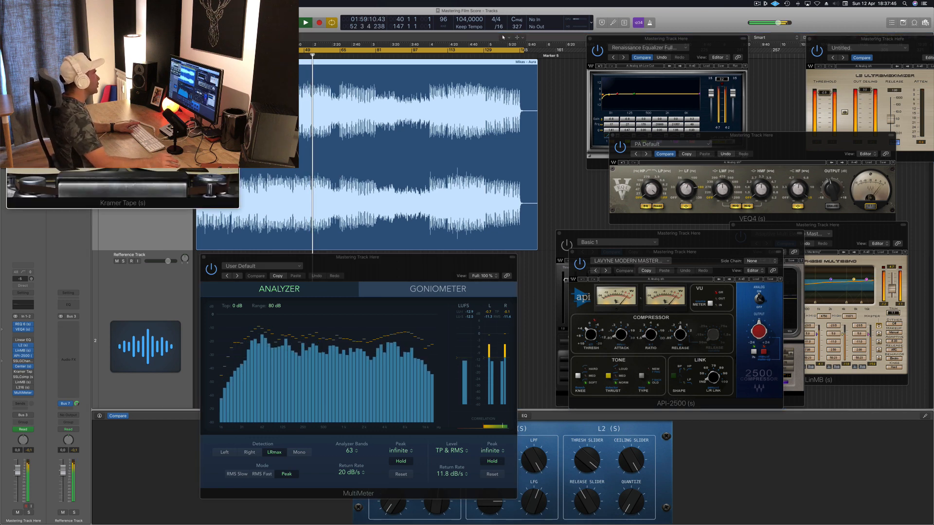
pyautogui.moveTo(181, 31); pyautogui.dragTo(720, 204)
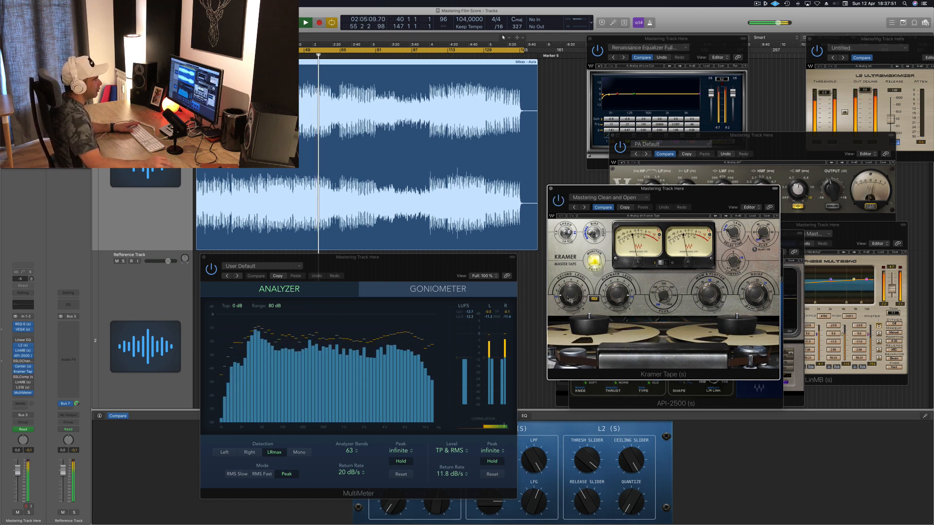
pyautogui.moveTo(571, 295); pyautogui.dragTo(571, 286)
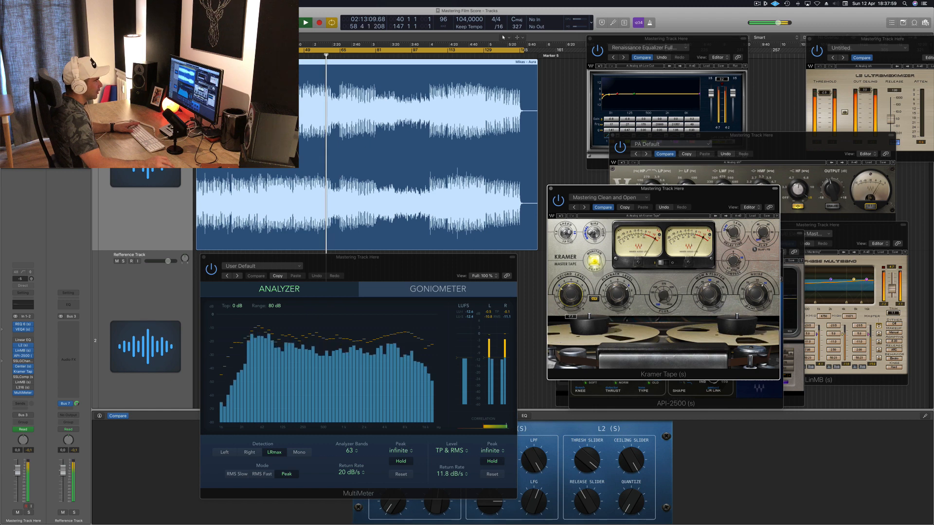
# Step: Audition the track through Kramer Tape while moving its window partly over LinMB, and bring the MultiMeter forward with a slight shift
pyautogui.moveTo(701, 196); pyautogui.dragTo(774, 207)
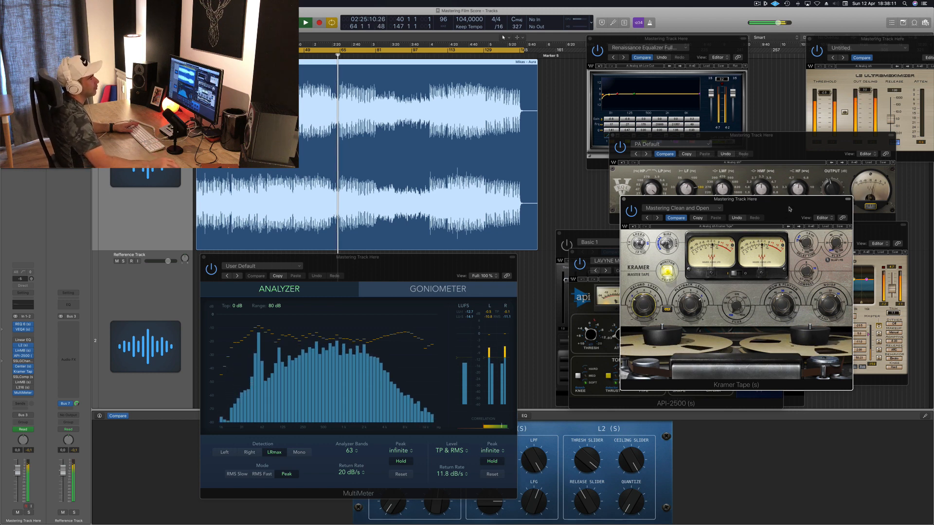
pyautogui.moveTo(784, 205); pyautogui.dragTo(768, 209)
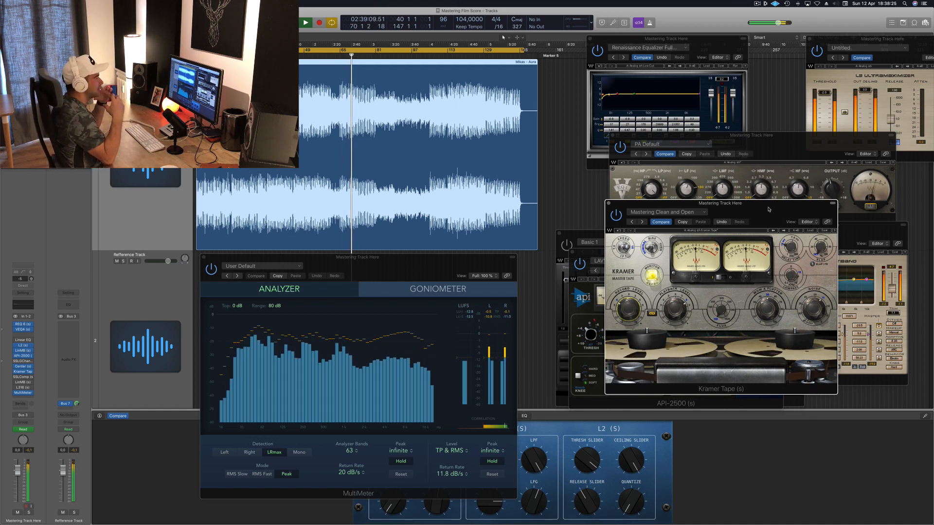
pyautogui.moveTo(769, 210); pyautogui.dragTo(786, 195)
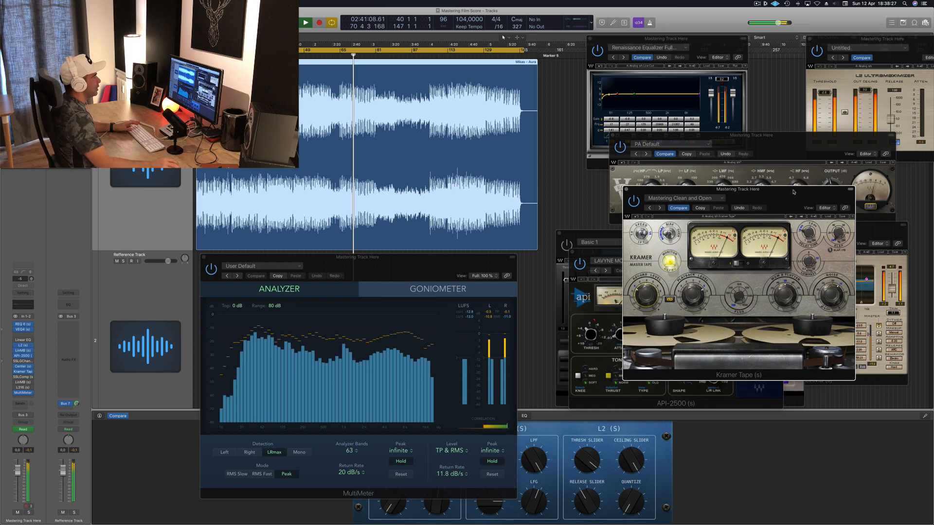
pyautogui.click(470, 321)
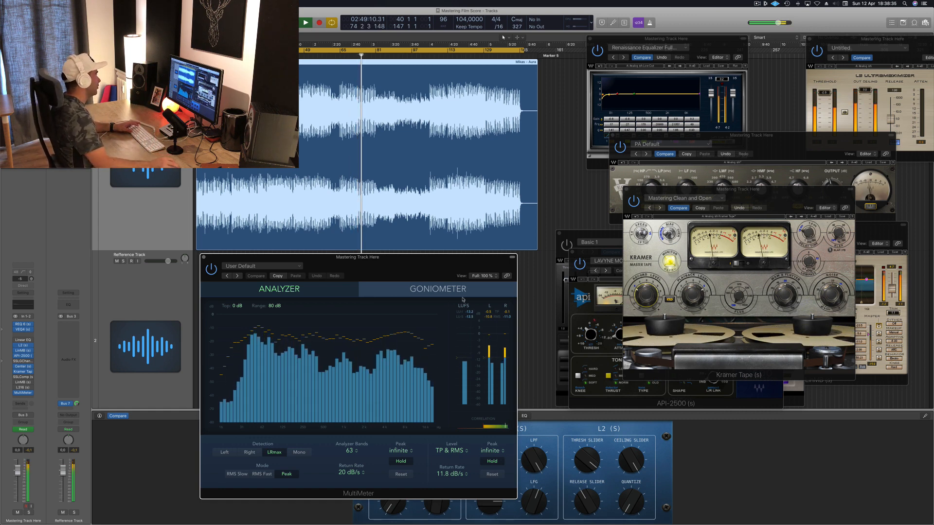
pyautogui.moveTo(419, 266); pyautogui.dragTo(425, 265)
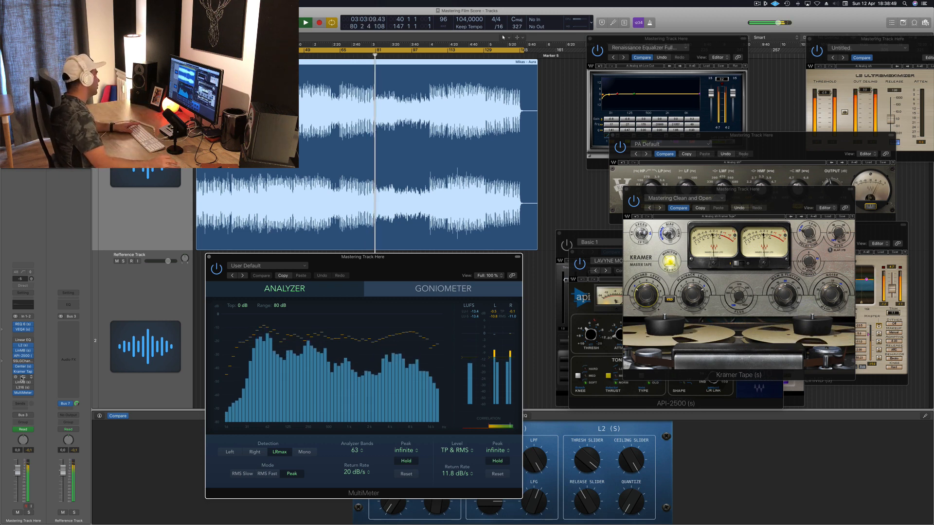
# Step: Open SSLComp on the mastering track, place its window beside Kramer Tape, switch it on, and restart playback from about bar 40
pyautogui.click(23, 377)
pyautogui.moveTo(69, 23); pyautogui.dragTo(628, 229)
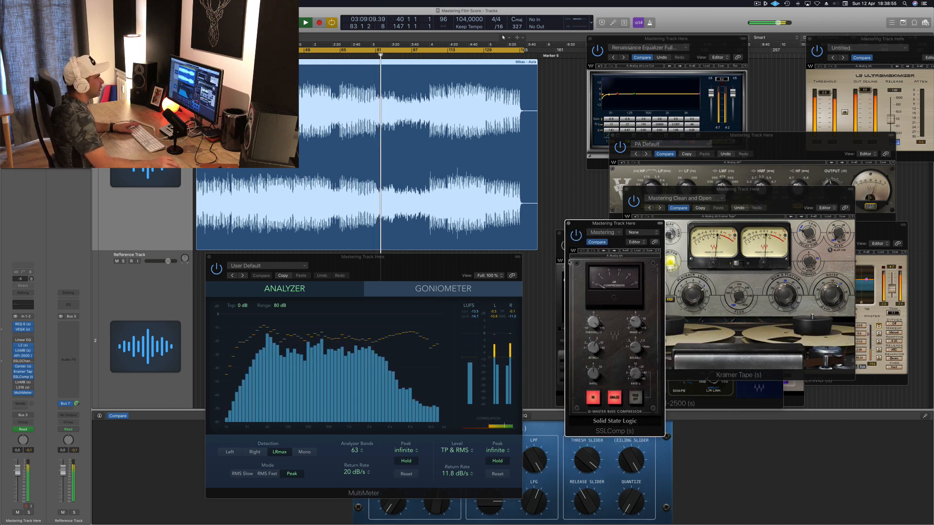
pyautogui.press('space')
pyautogui.press('space')
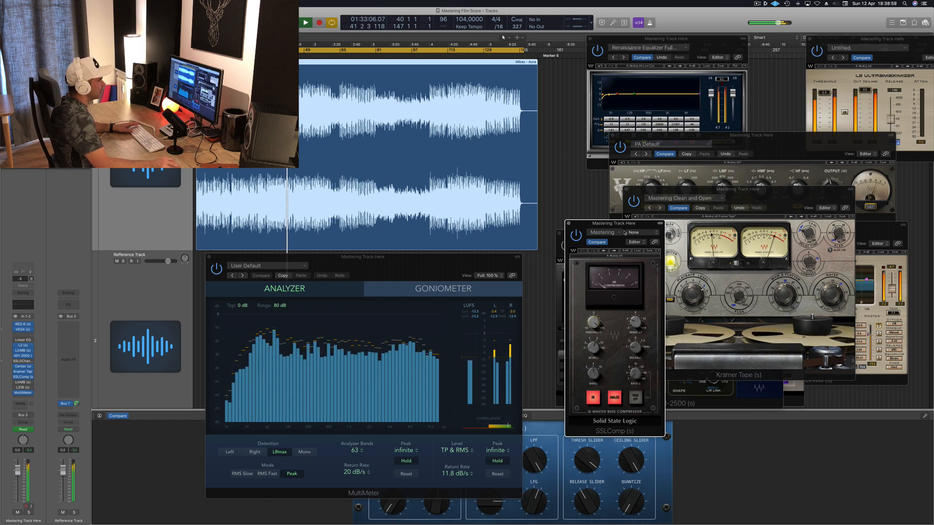
# Step: Audition the SSLComp bus compressor by replaying the passage, and settle its window slightly lower alongside Kramer Tape
pyautogui.moveTo(641, 226); pyautogui.dragTo(631, 238)
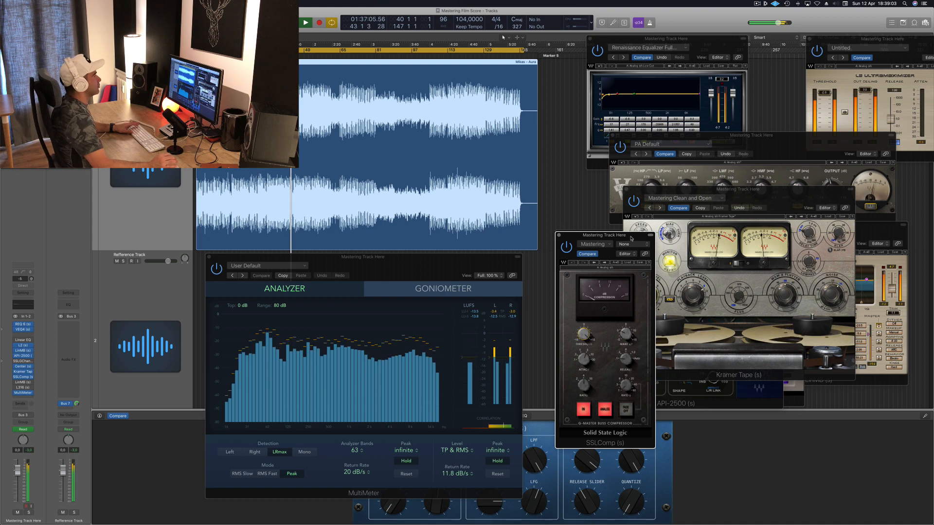
pyautogui.moveTo(631, 239); pyautogui.dragTo(623, 252)
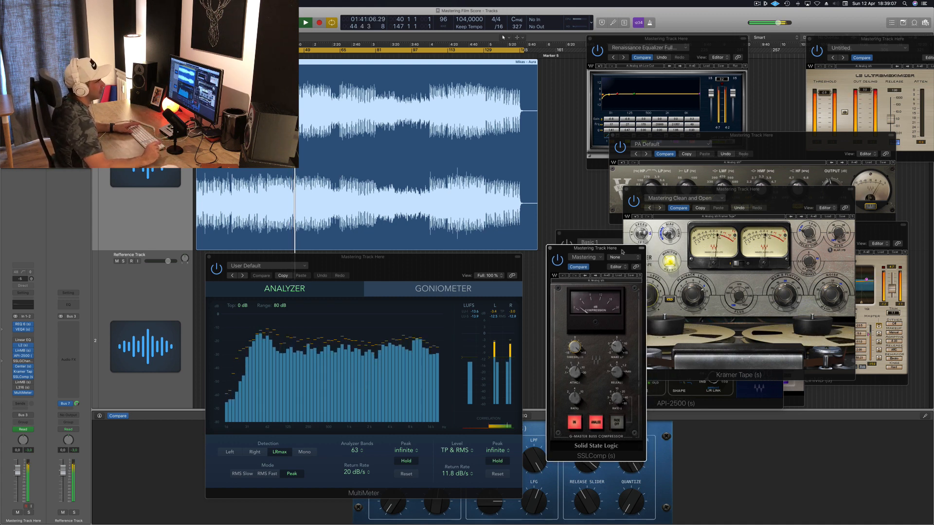
pyautogui.press('Return')
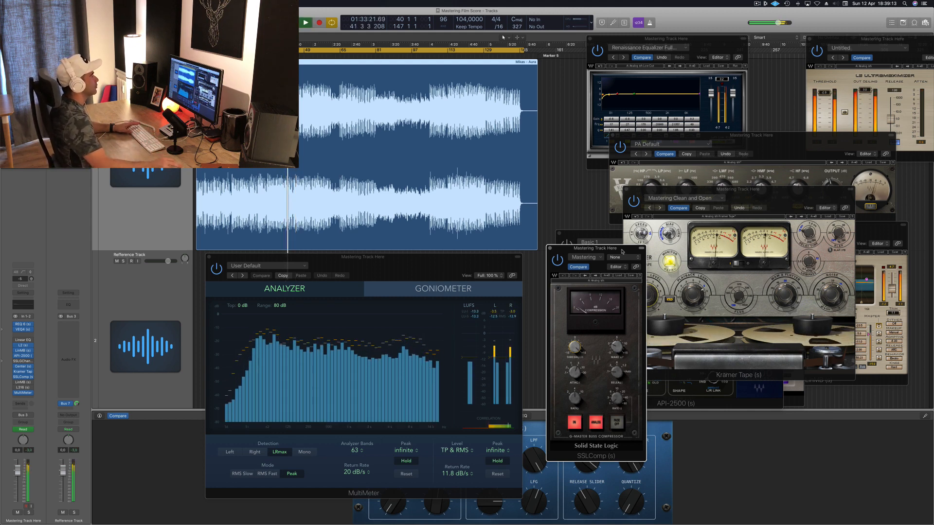
pyautogui.moveTo(622, 251); pyautogui.dragTo(638, 258)
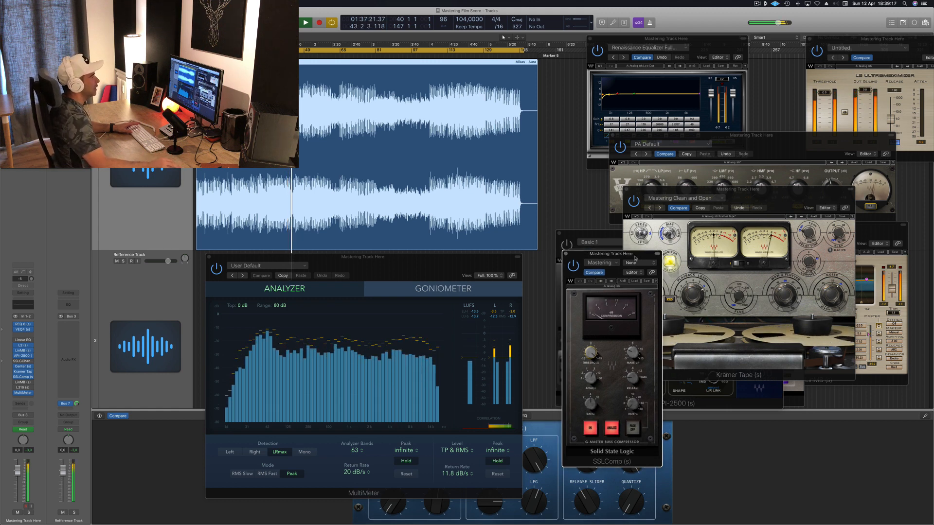
# Step: Raise the SSLComp window slightly, open the second LinMB on the mastering track beside it, and switch that multiband compressor on
pyautogui.moveTo(637, 258); pyautogui.dragTo(635, 258)
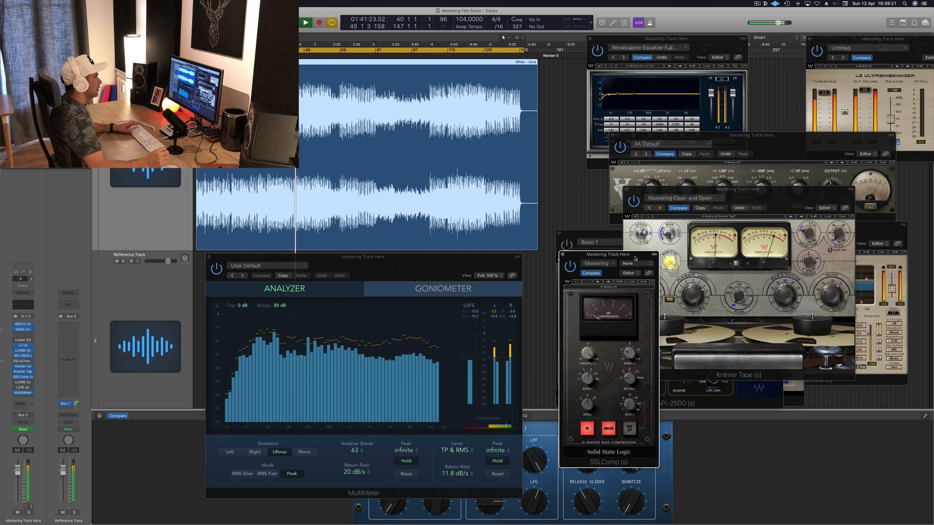
pyautogui.moveTo(636, 258); pyautogui.dragTo(633, 237)
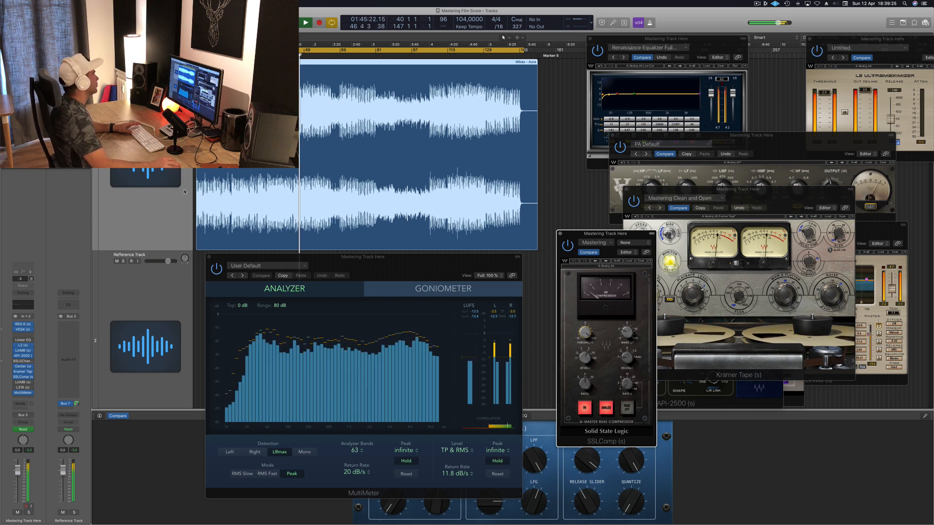
pyautogui.click(25, 384)
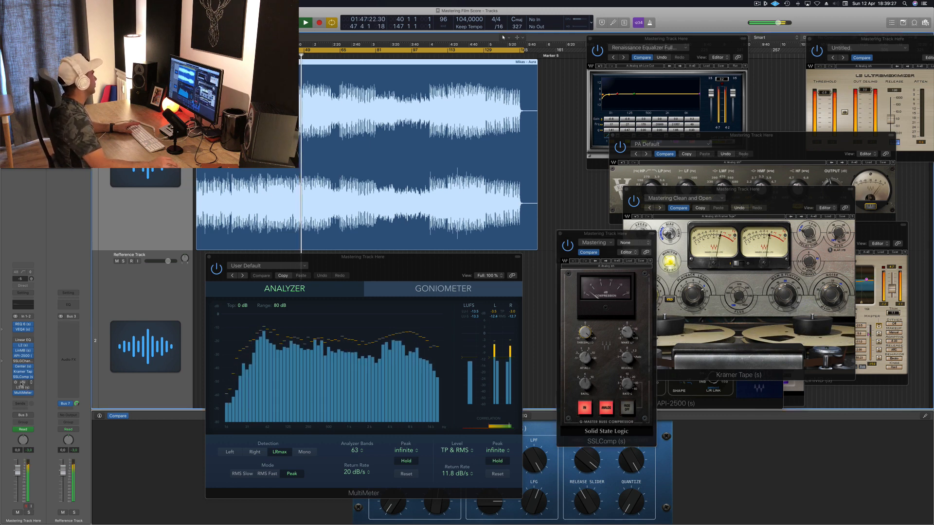
pyautogui.moveTo(95, 17); pyautogui.dragTo(798, 285)
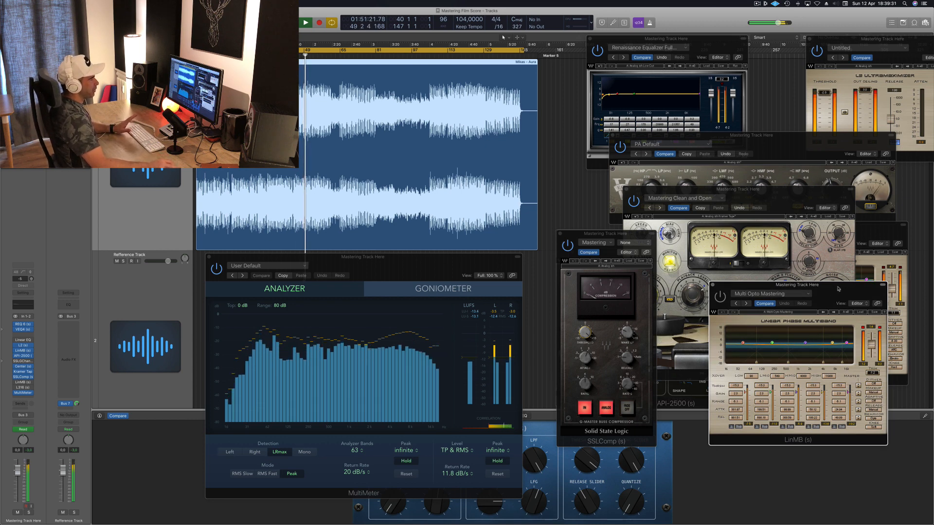
pyautogui.moveTo(739, 288); pyautogui.dragTo(737, 287)
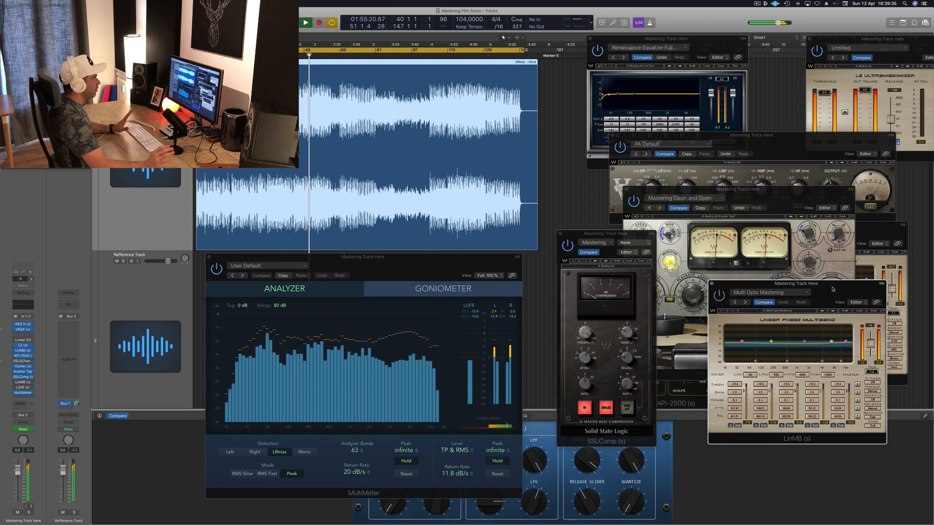
pyautogui.moveTo(832, 289); pyautogui.dragTo(813, 261)
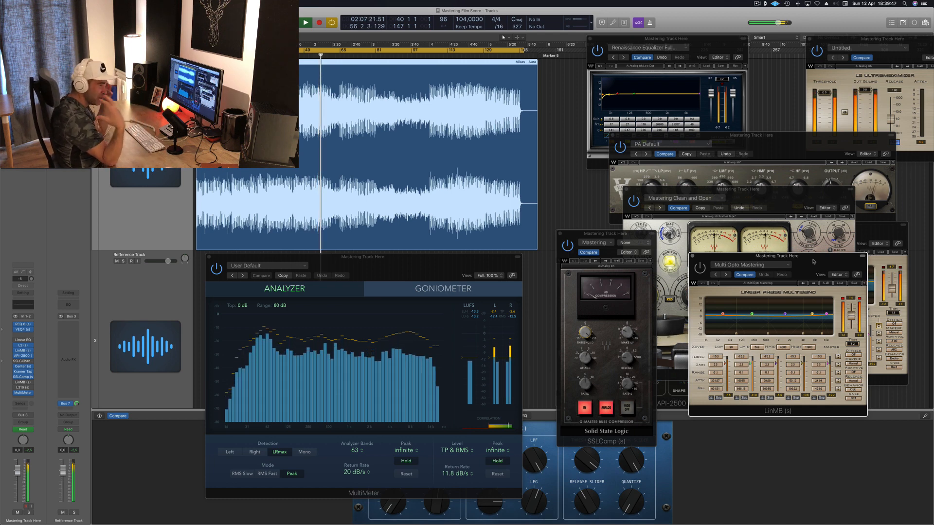
pyautogui.moveTo(813, 262); pyautogui.dragTo(804, 257)
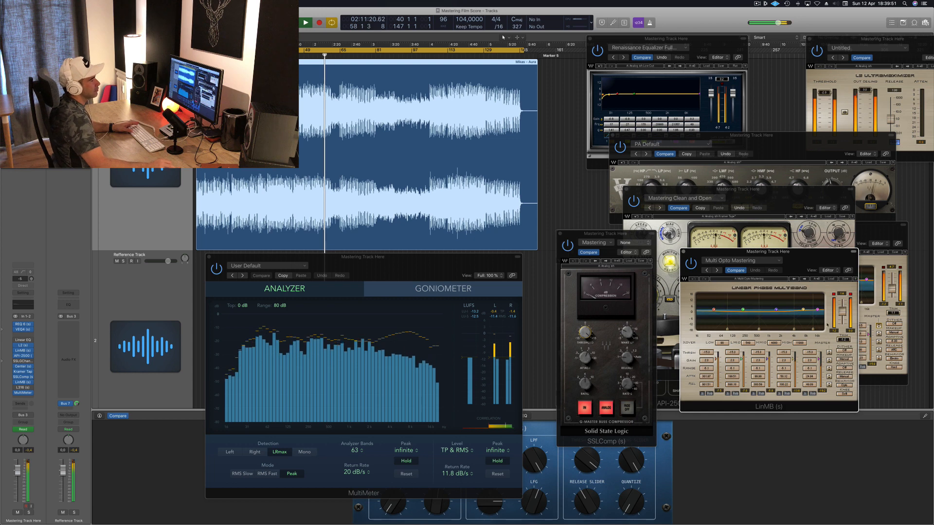
# Step: Audition the track through LinMB, reset the mastering track's peak level display, and restart playback from about bar 40
pyautogui.moveTo(806, 259); pyautogui.dragTo(825, 253)
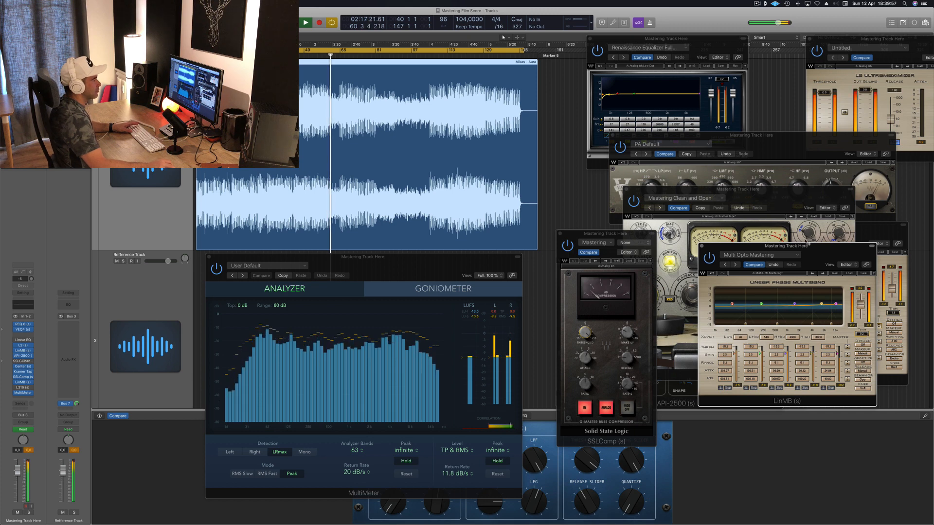
pyautogui.moveTo(864, 335); pyautogui.dragTo(846, 335)
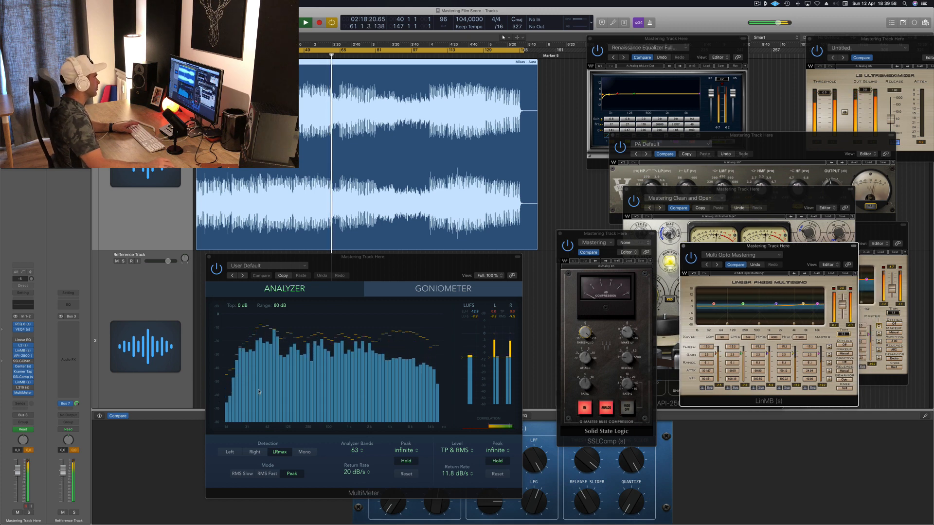
pyautogui.click(29, 450)
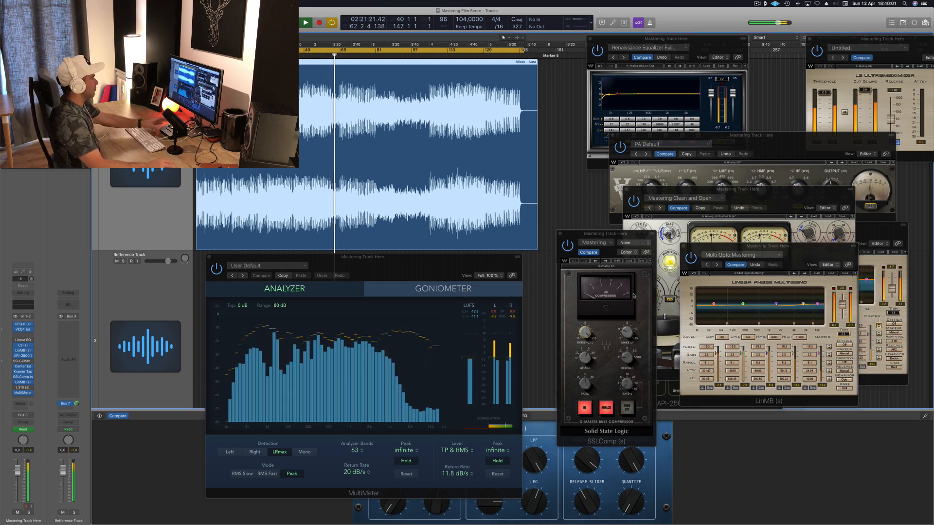
pyautogui.press('space')
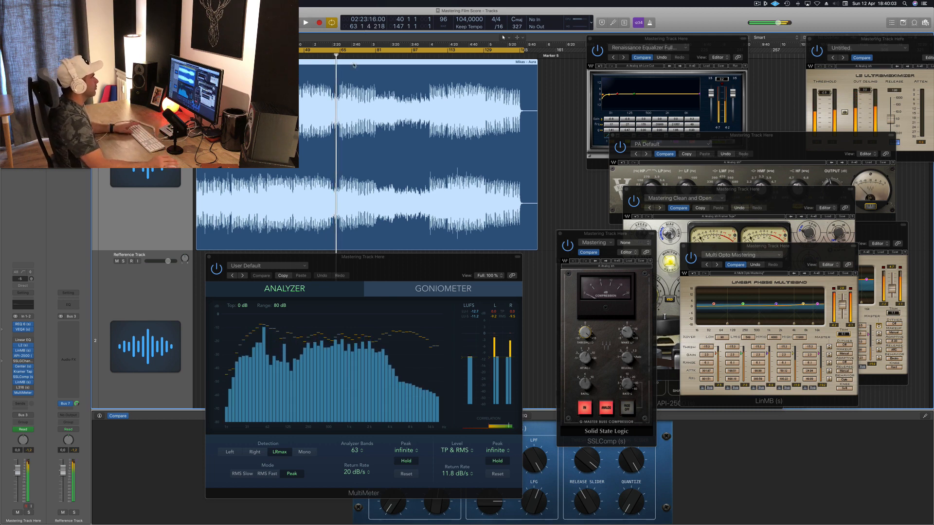
pyautogui.press('space')
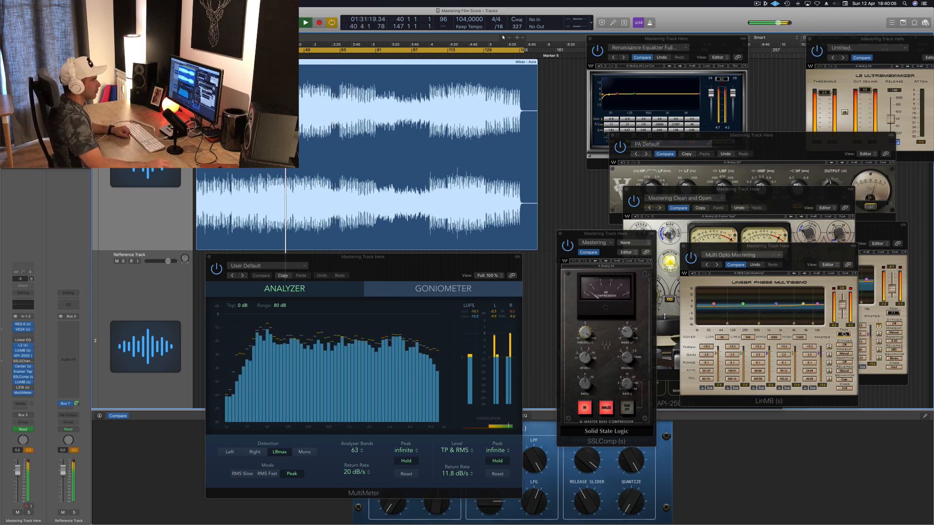
# Step: Continue auditioning LinMB with the Multi Opto Mastering preset while moving its window partly over Kramer Tape
pyautogui.moveTo(694, 261); pyautogui.dragTo(702, 261)
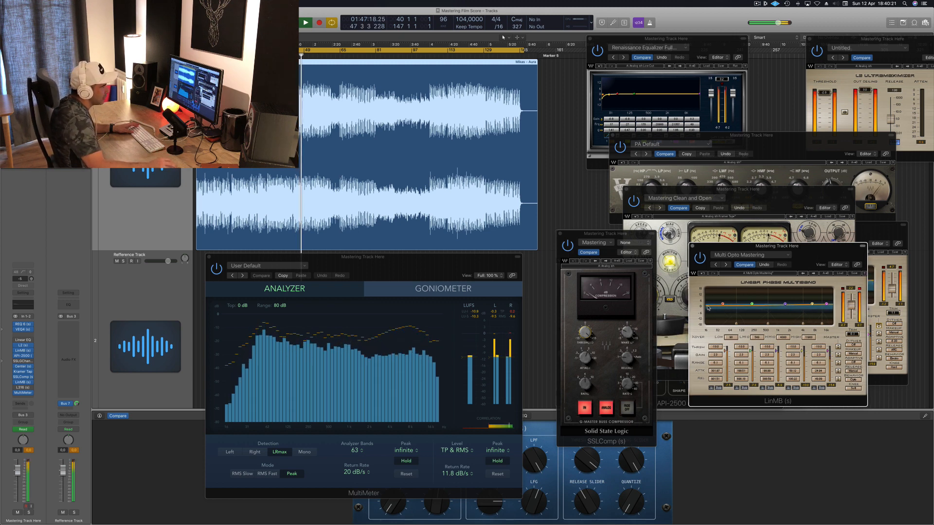
pyautogui.moveTo(820, 256); pyautogui.dragTo(864, 185)
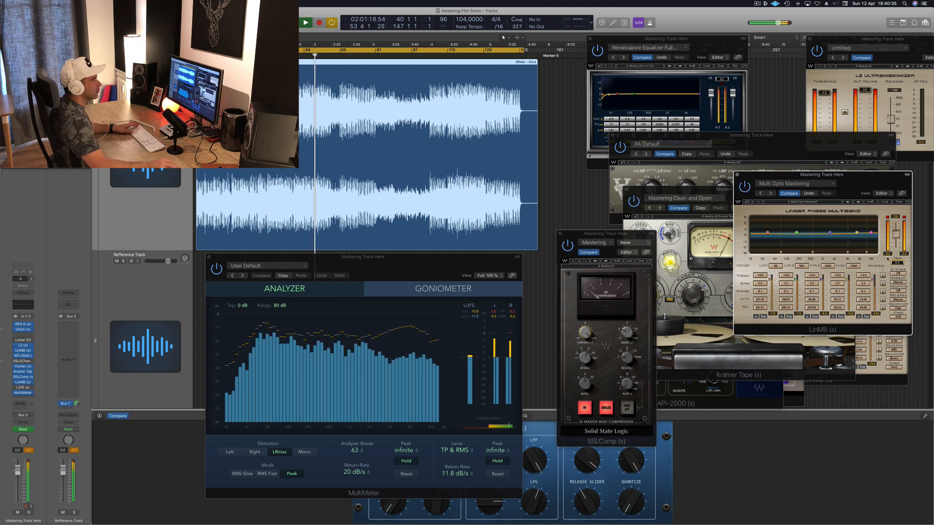
pyautogui.moveTo(885, 173); pyautogui.dragTo(868, 219)
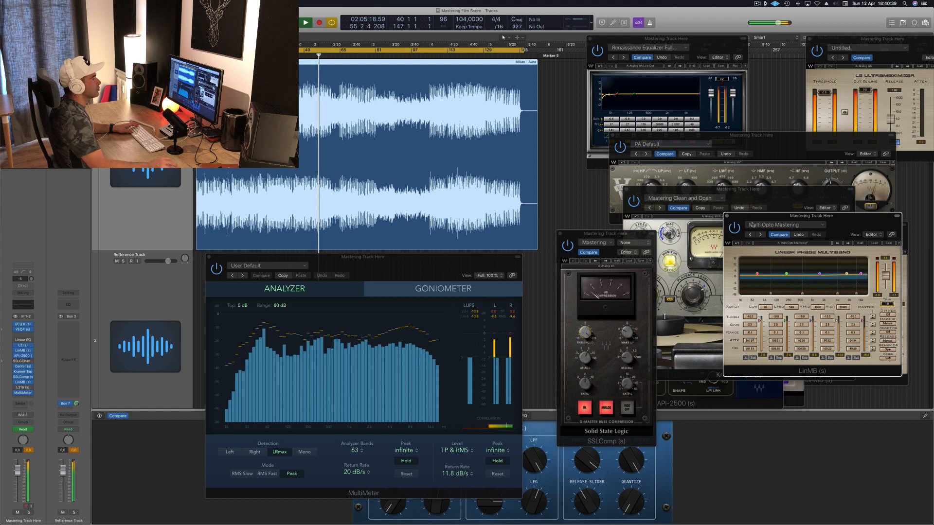
pyautogui.click(734, 230)
pyautogui.moveTo(838, 220); pyautogui.dragTo(839, 216)
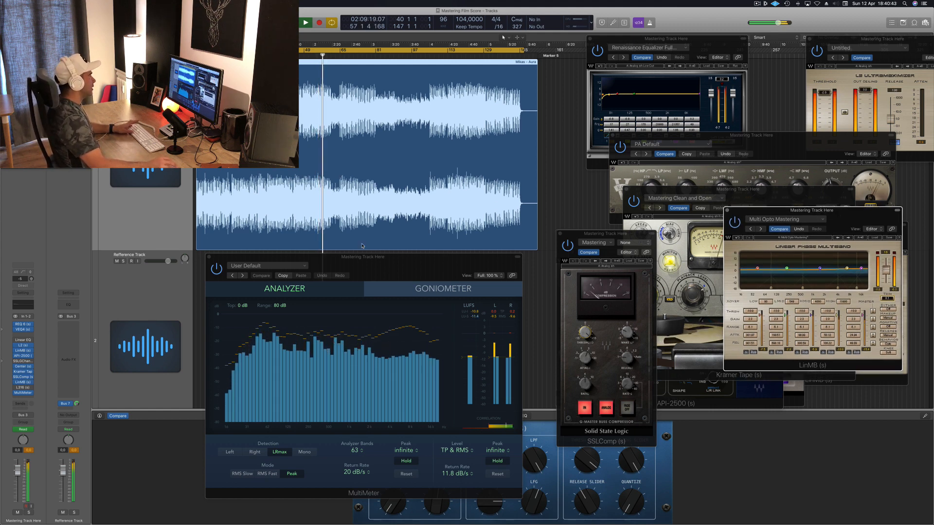
# Step: Rearrange the SSLComp and LinMB windows side by side over Kramer Tape, with SSLComp raised to just below REQ 6
pyautogui.moveTo(627, 239); pyautogui.dragTo(660, 198)
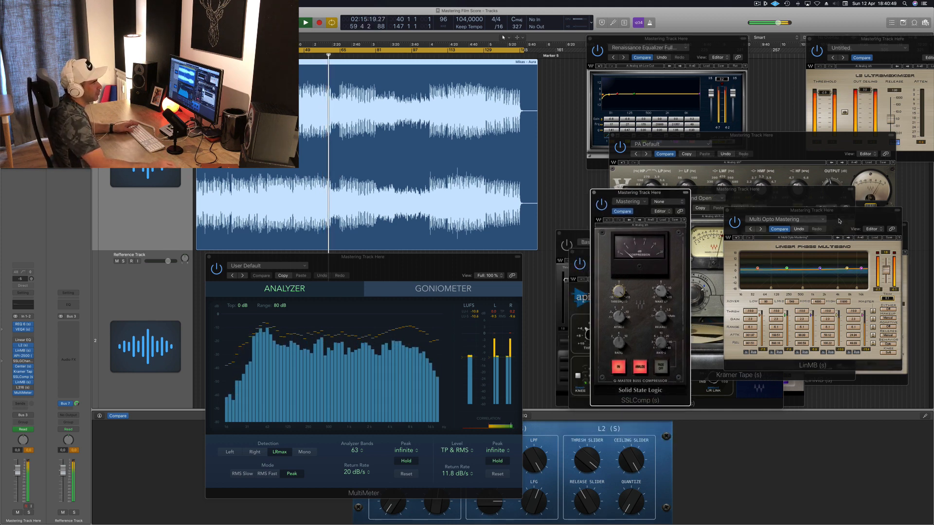
pyautogui.moveTo(748, 210); pyautogui.dragTo(753, 205)
pyautogui.moveTo(630, 193); pyautogui.dragTo(666, 205)
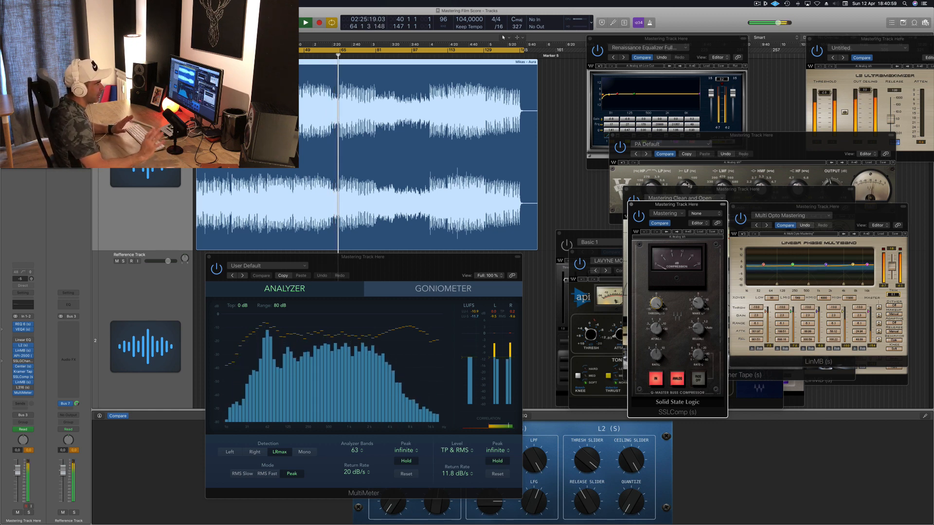
pyautogui.moveTo(688, 207); pyautogui.dragTo(690, 164)
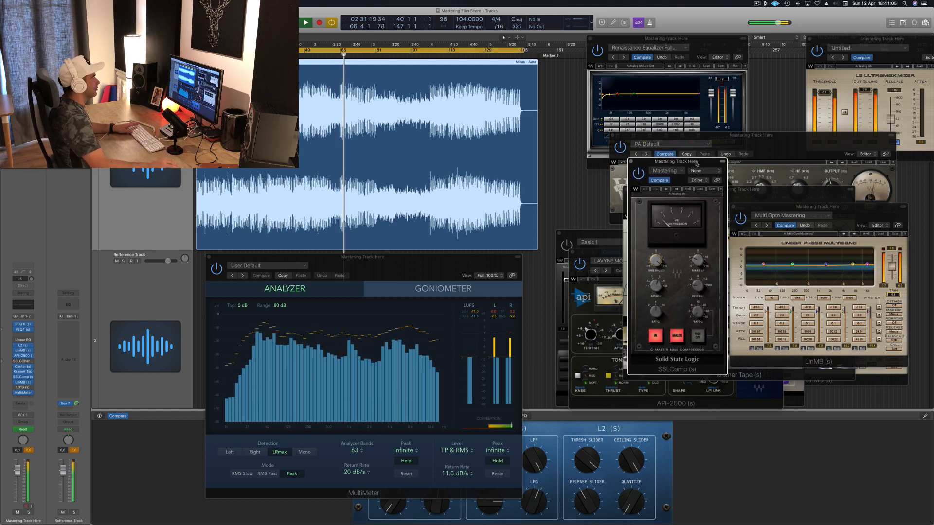
# Step: Reset the mastering track's peak level display, open L316 on that track, place its window over SSLComp, and switch it on
pyautogui.click(31, 452)
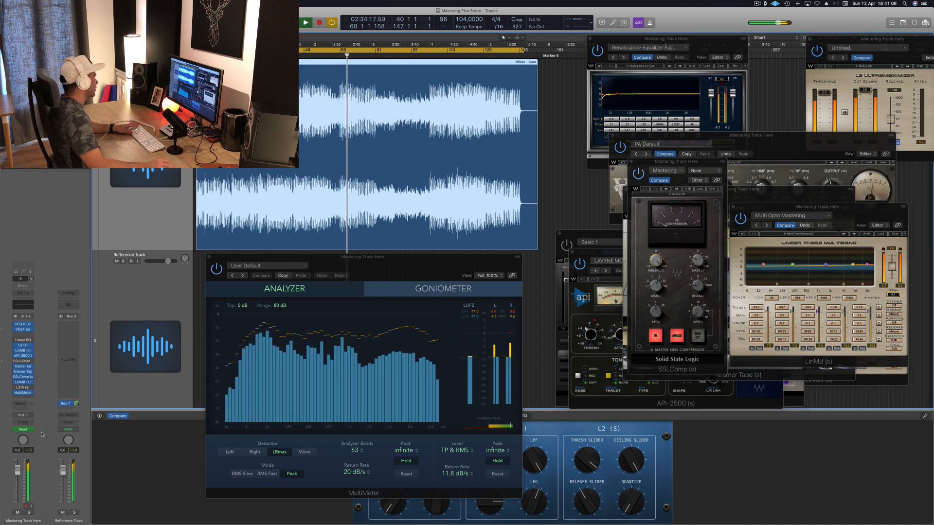
pyautogui.click(23, 388)
pyautogui.click(23, 387)
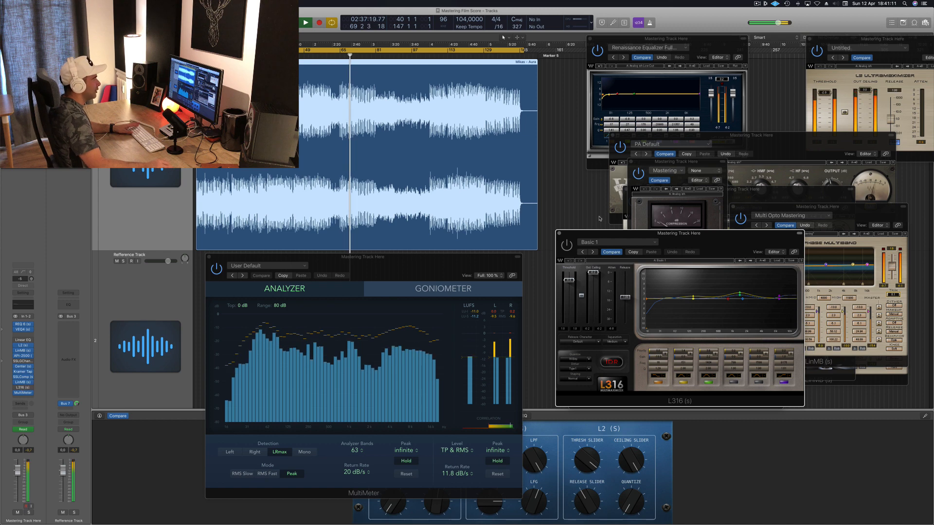
pyautogui.moveTo(689, 233); pyautogui.dragTo(665, 86)
pyautogui.moveTo(545, 134); pyautogui.dragTo(545, 126)
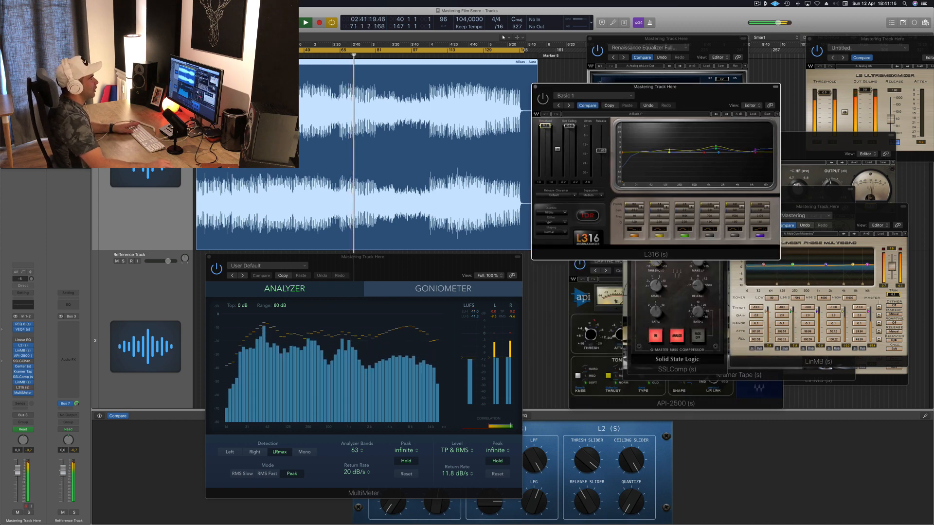
pyautogui.moveTo(753, 89); pyautogui.dragTo(785, 102)
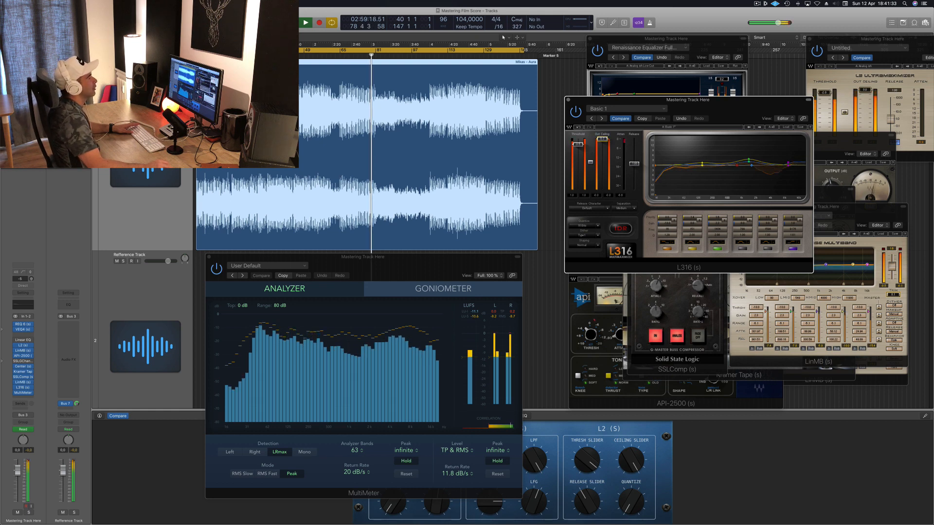
# Step: Audition the L316 limiter by repeatedly restarting playback from about bar 40
pyautogui.click(470, 313)
pyautogui.click(648, 127)
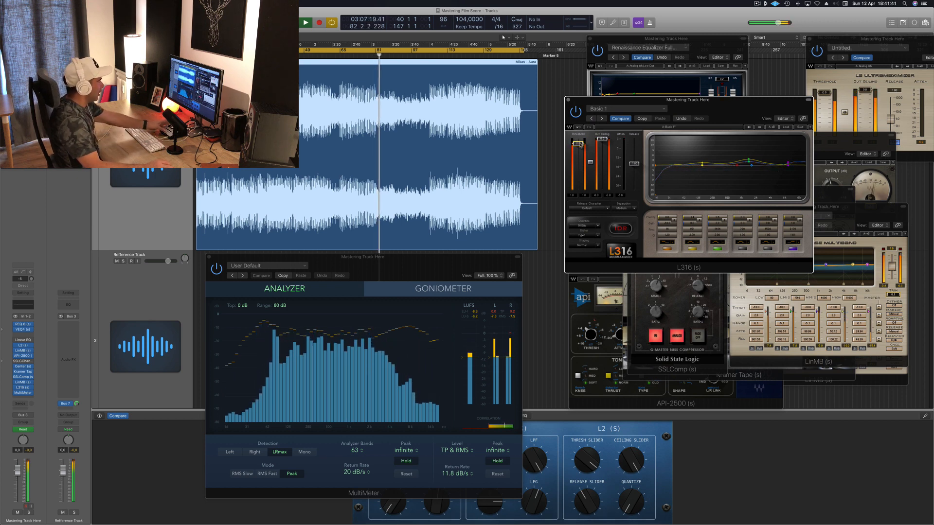
pyautogui.press('space')
pyautogui.press('space')
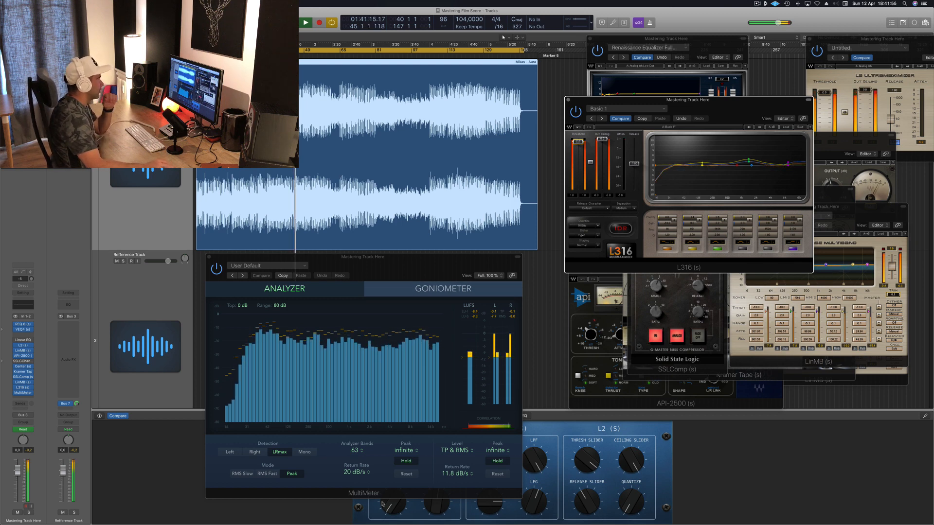
pyautogui.press('space')
pyautogui.press('space')
pyautogui.press('space')
pyautogui.press('space')
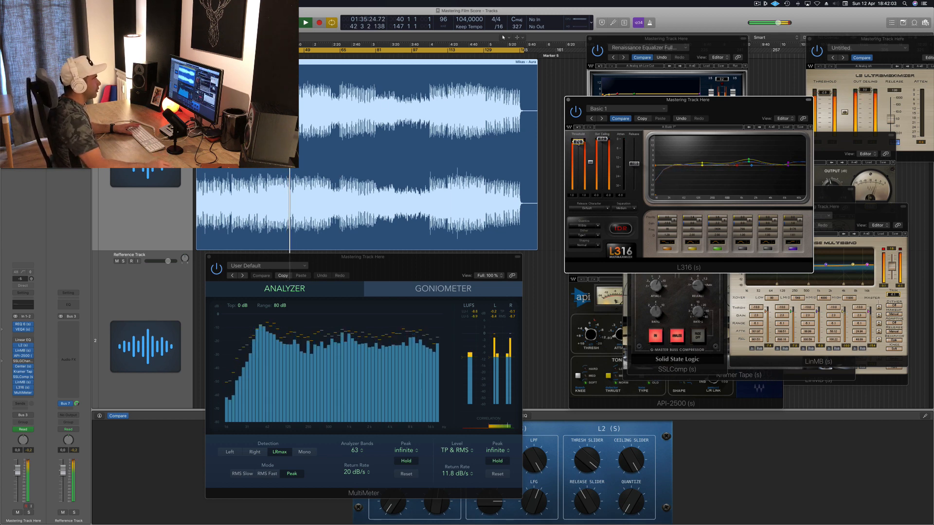
pyautogui.press('space')
pyautogui.press('space')
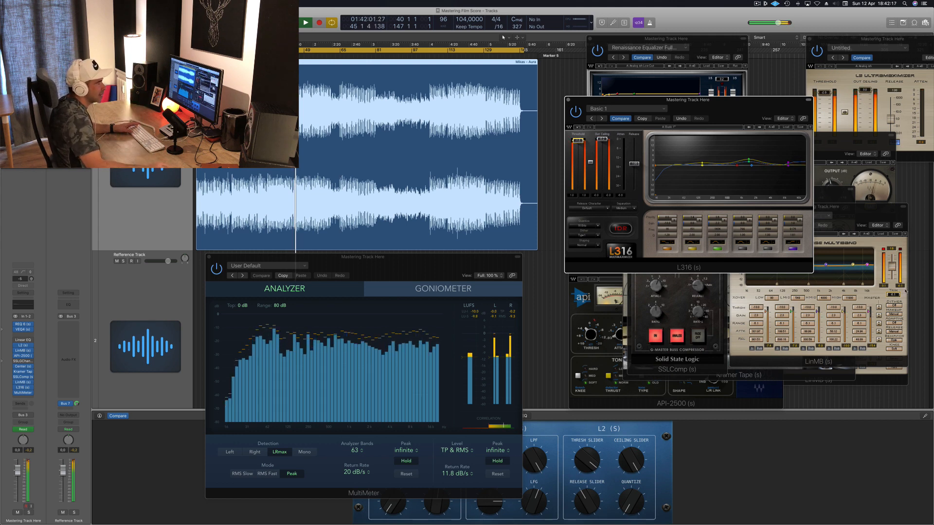
# Step: Lower the L316 window over the API-2500 and Kramer Tape area, and shift LinMB slightly lower beside it
pyautogui.click(856, 207)
pyautogui.moveTo(760, 108); pyautogui.dragTo(679, 242)
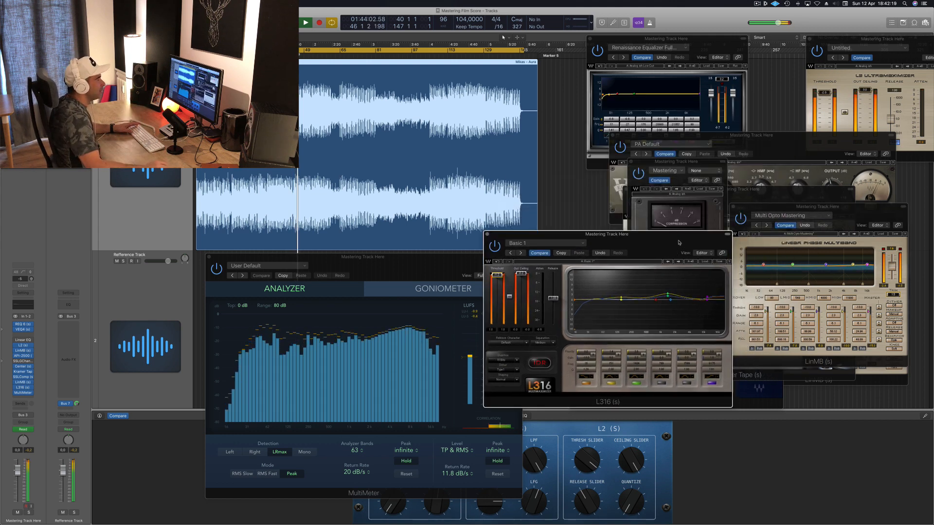
pyautogui.moveTo(866, 220); pyautogui.dragTo(886, 247)
pyautogui.moveTo(681, 238); pyautogui.dragTo(719, 245)
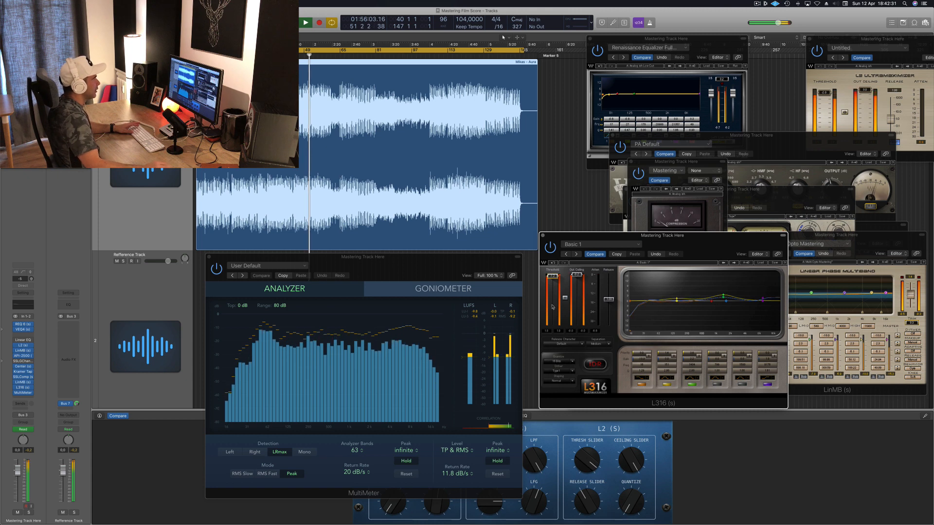
pyautogui.moveTo(688, 235); pyautogui.dragTo(768, 223)
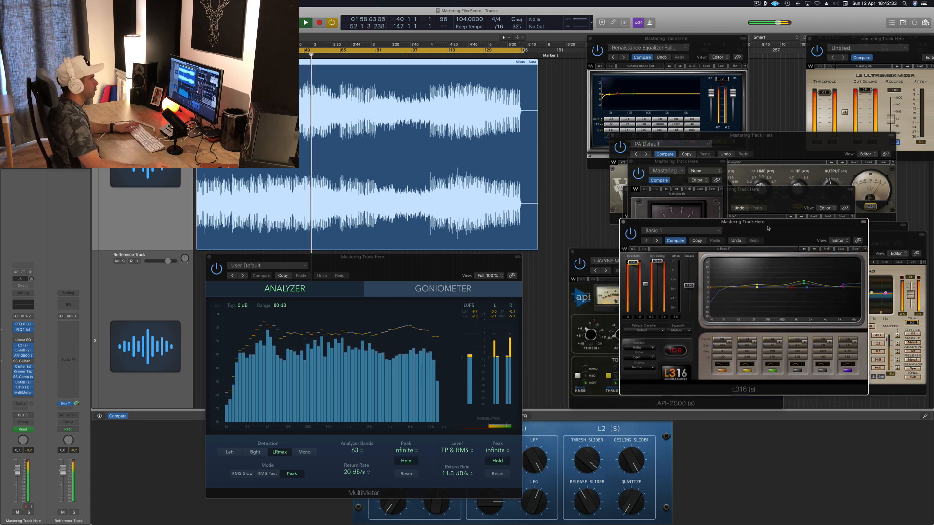
# Step: Stop playback and reposition the MultiMeter, VEQ4 and L2 windows, bringing the whole L2 interface into view
pyautogui.moveTo(465, 260); pyautogui.dragTo(473, 260)
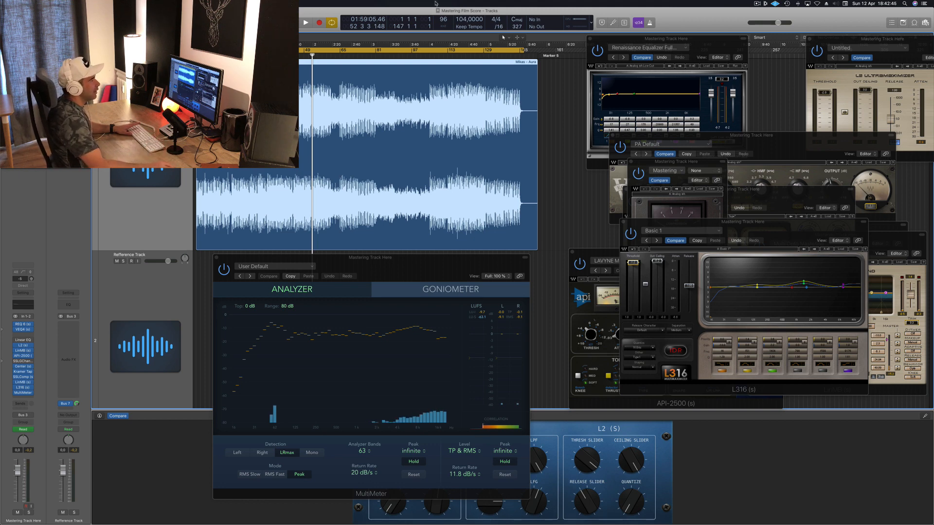
pyautogui.moveTo(805, 143); pyautogui.dragTo(720, 166)
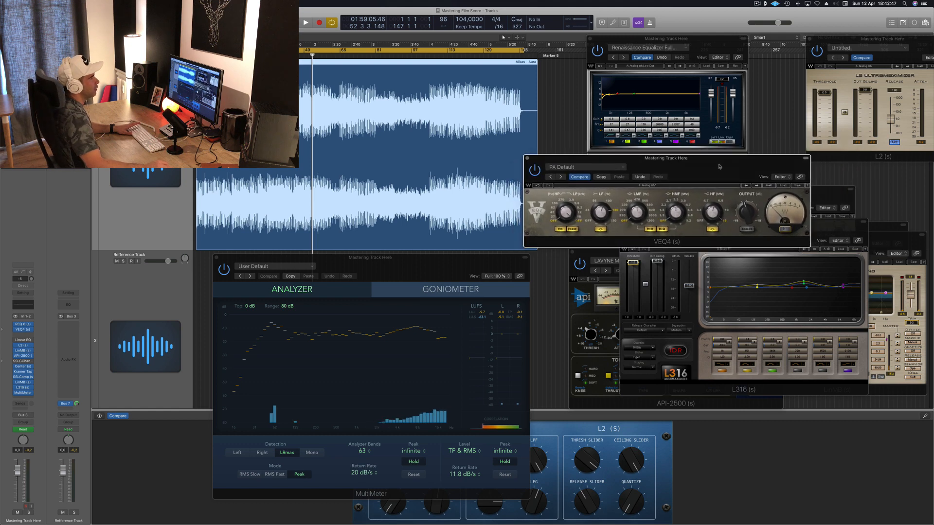
pyautogui.moveTo(931, 48); pyautogui.dragTo(873, 42)
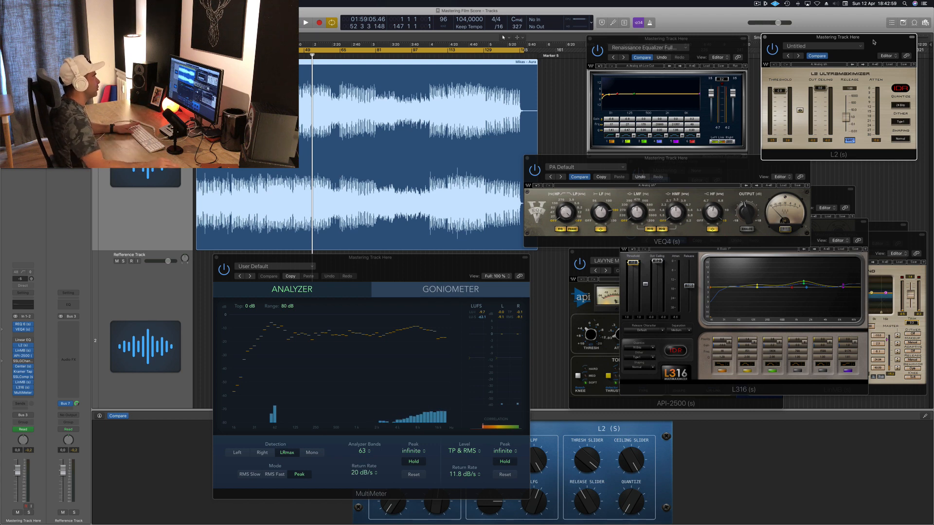
# Step: Play the track from its beginning, move VEQ4 over the lower part of L316, and close the SSLComp window
pyautogui.press('space')
pyautogui.moveTo(727, 166); pyautogui.dragTo(768, 342)
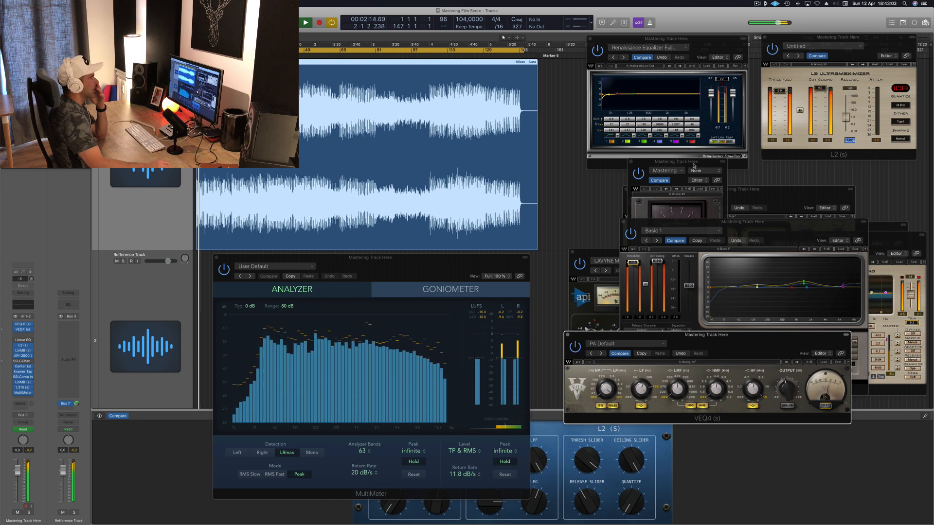
pyautogui.moveTo(635, 167); pyautogui.dragTo(611, 168)
pyautogui.click(773, 223)
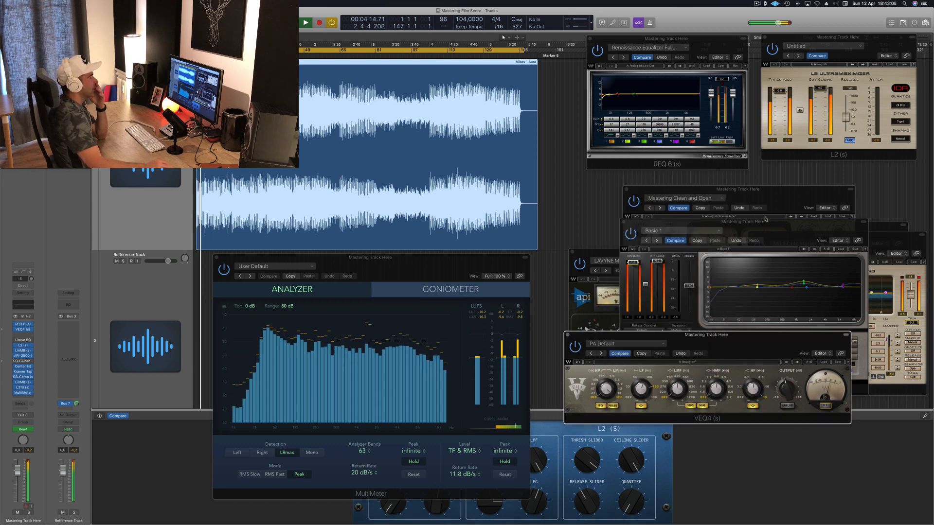
# Step: Bring the L316 and Kramer Tape plug-in windows clear of the overlapping stack and close both of them
pyautogui.moveTo(773, 223); pyautogui.dragTo(754, 217)
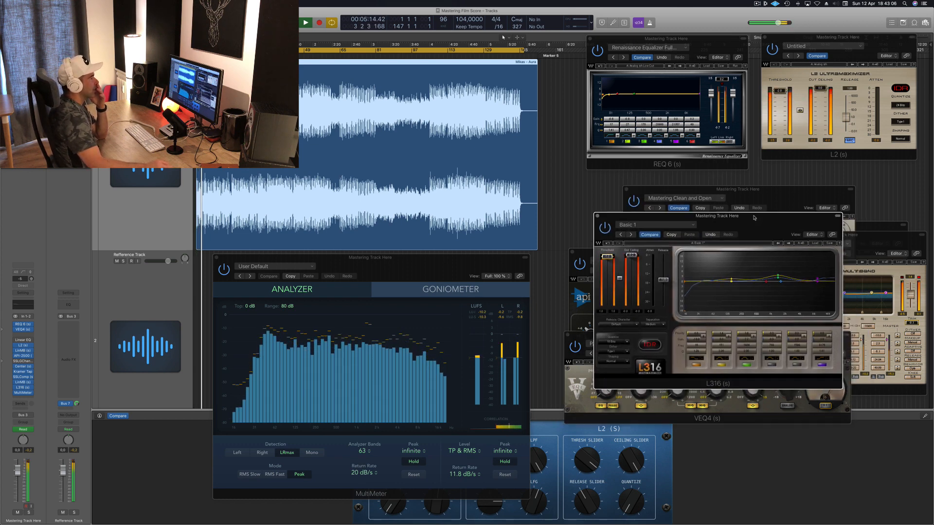
pyautogui.click(597, 216)
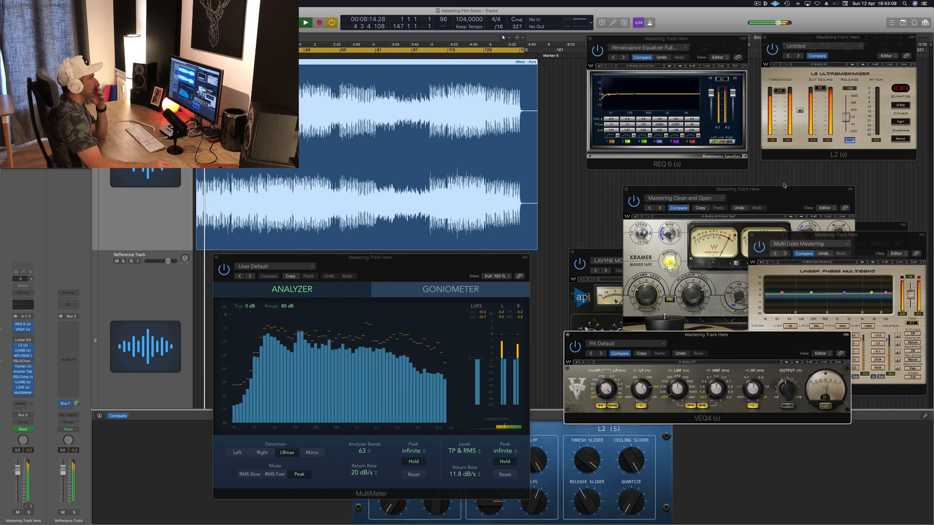
pyautogui.moveTo(776, 195); pyautogui.dragTo(694, 164)
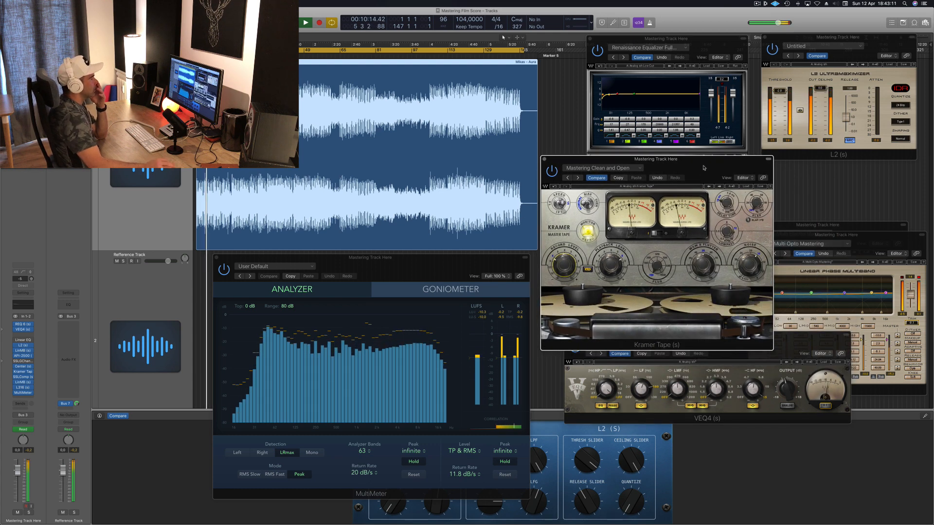
pyautogui.moveTo(557, 172); pyautogui.dragTo(603, 156)
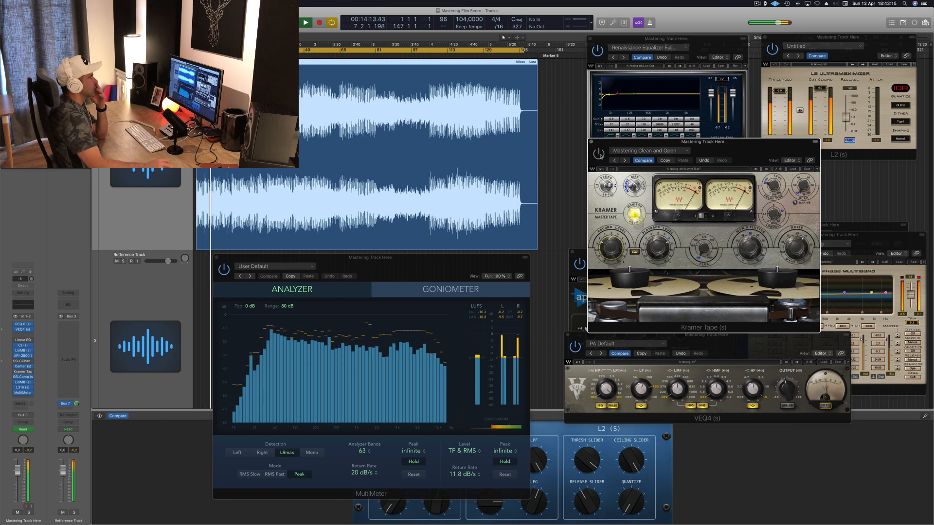
pyautogui.click(591, 143)
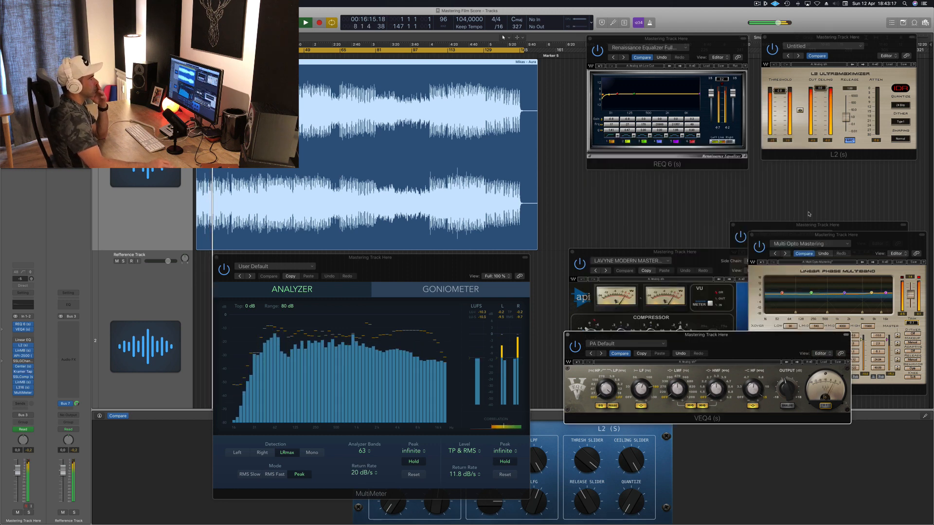
# Step: Arrange the two LinMB windows side by side below REQ 6 and L2, with Multi Opto Mastering beside Adaptive Multi Electro Mastering
pyautogui.click(666, 113)
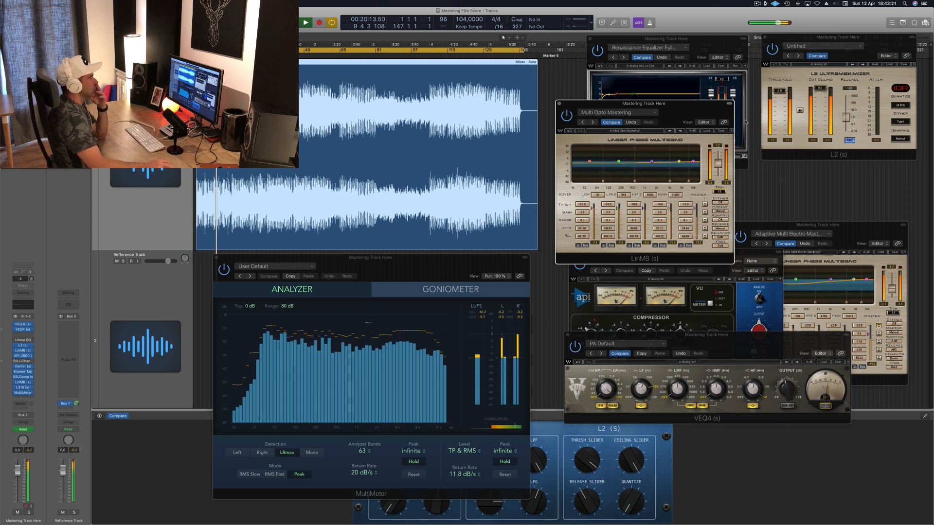
pyautogui.moveTo(679, 115); pyautogui.dragTo(704, 109)
pyautogui.moveTo(845, 234); pyautogui.dragTo(858, 112)
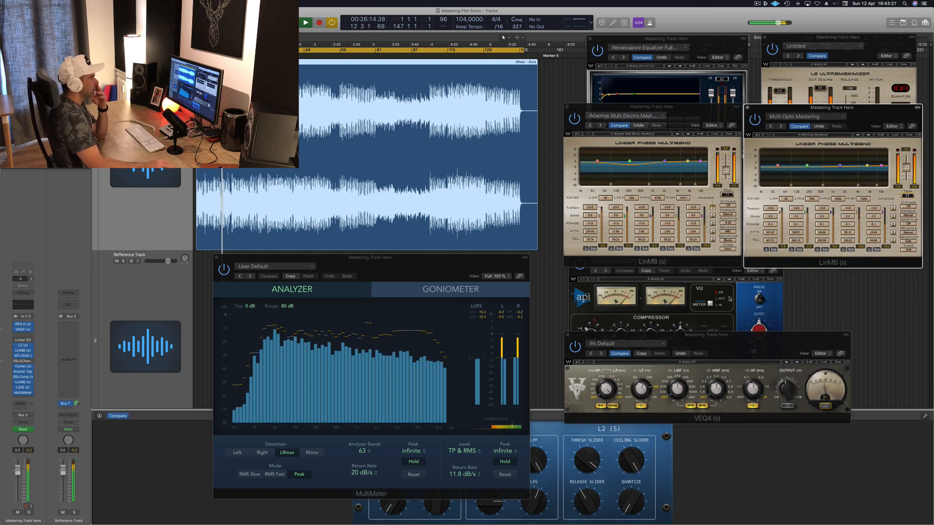
# Step: Close the API-2500 and L2 windows and place the VEQ4 window beneath the two LinMB windows
pyautogui.click(720, 272)
pyautogui.click(573, 257)
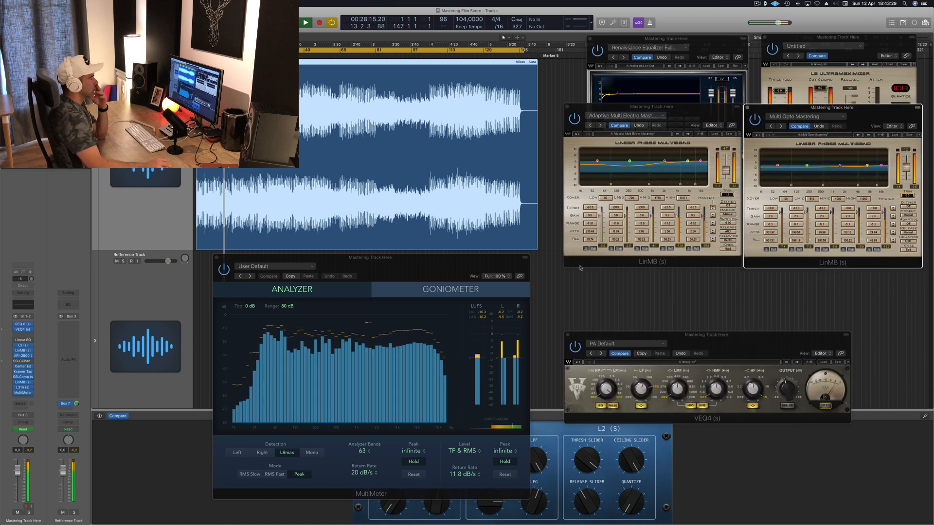
pyautogui.moveTo(756, 347); pyautogui.dragTo(813, 286)
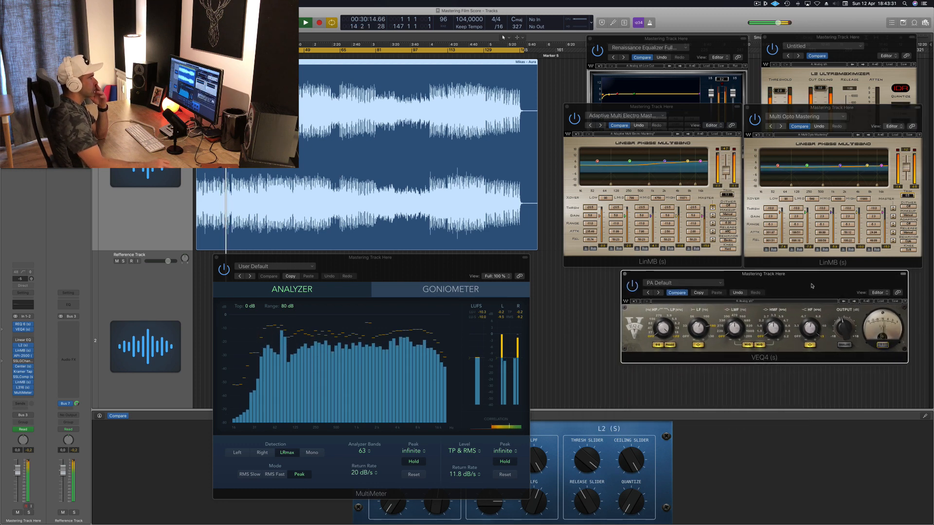
pyautogui.click(853, 38)
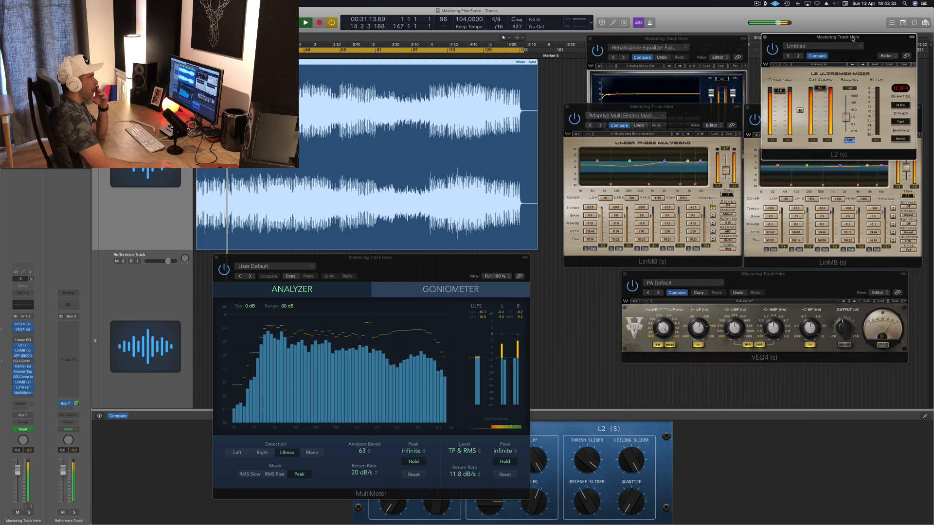
pyautogui.click(764, 38)
pyautogui.moveTo(730, 284); pyautogui.dragTo(685, 287)
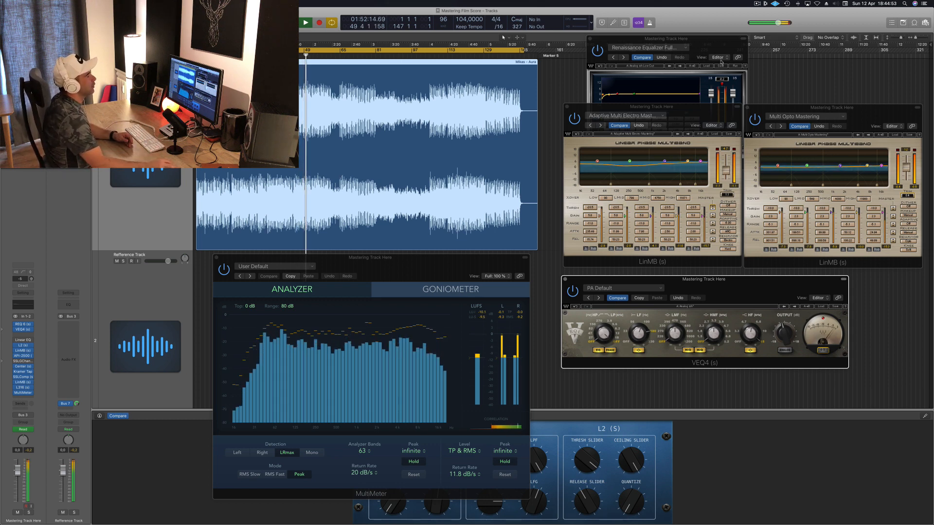
# Step: Raise REQ 6 higher behind the Adaptive Multi Electro LinMB window, and align VEQ4 closely beneath the LinMB pair
pyautogui.click(703, 44)
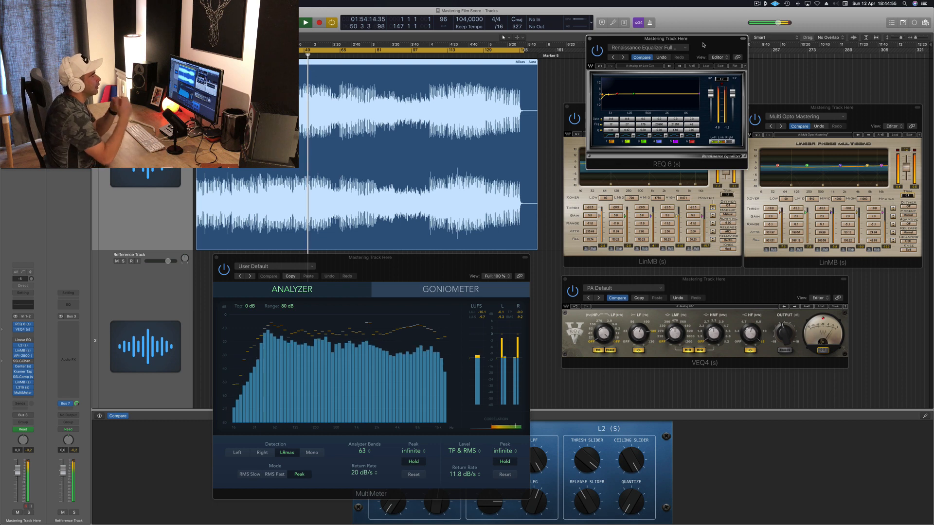
pyautogui.moveTo(703, 45); pyautogui.dragTo(690, 4)
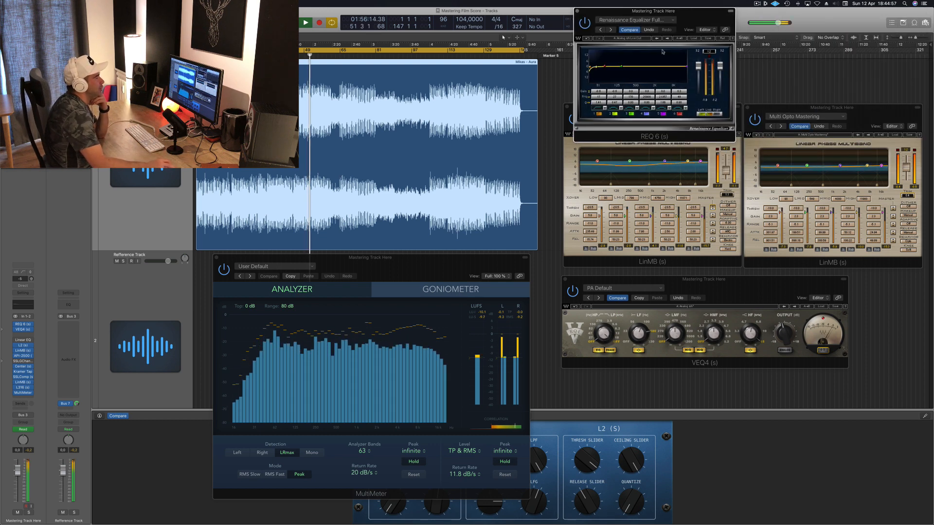
pyautogui.click(573, 194)
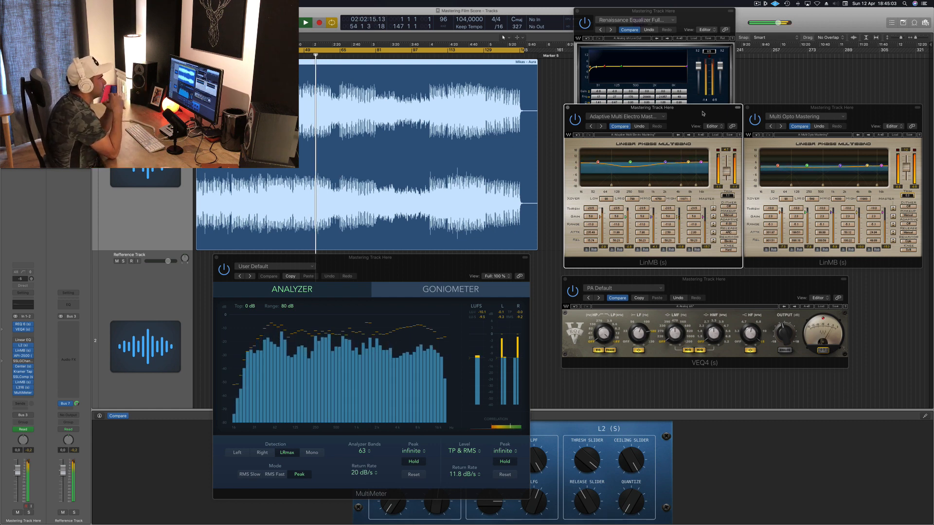
pyautogui.click(823, 353)
pyautogui.moveTo(795, 288); pyautogui.dragTo(798, 283)
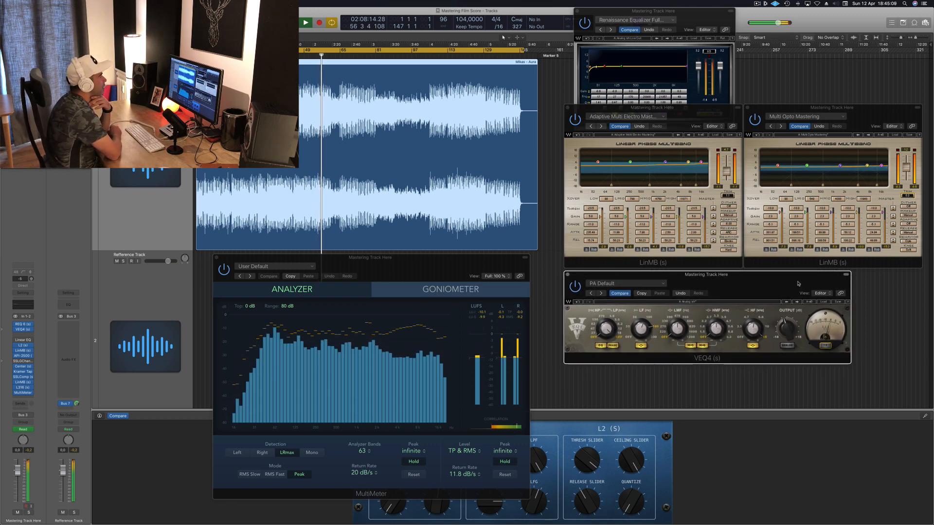